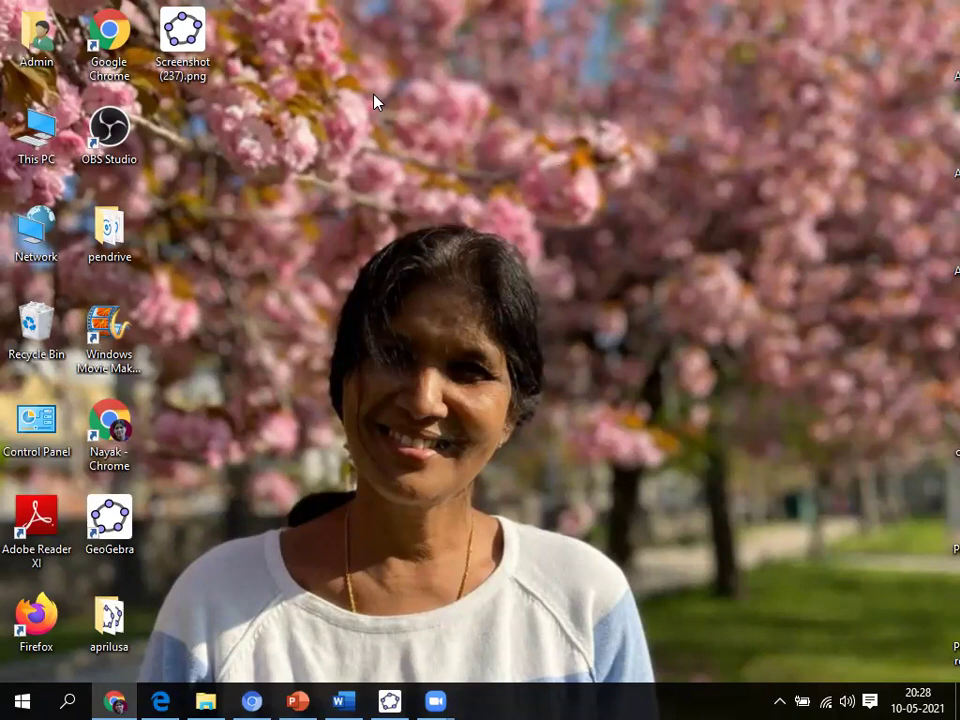
# Open the Screenshot (237).png GeoGebra file from the desktop and hide the axes and grid in its Graphics view
pyautogui.rightClick(192, 48)
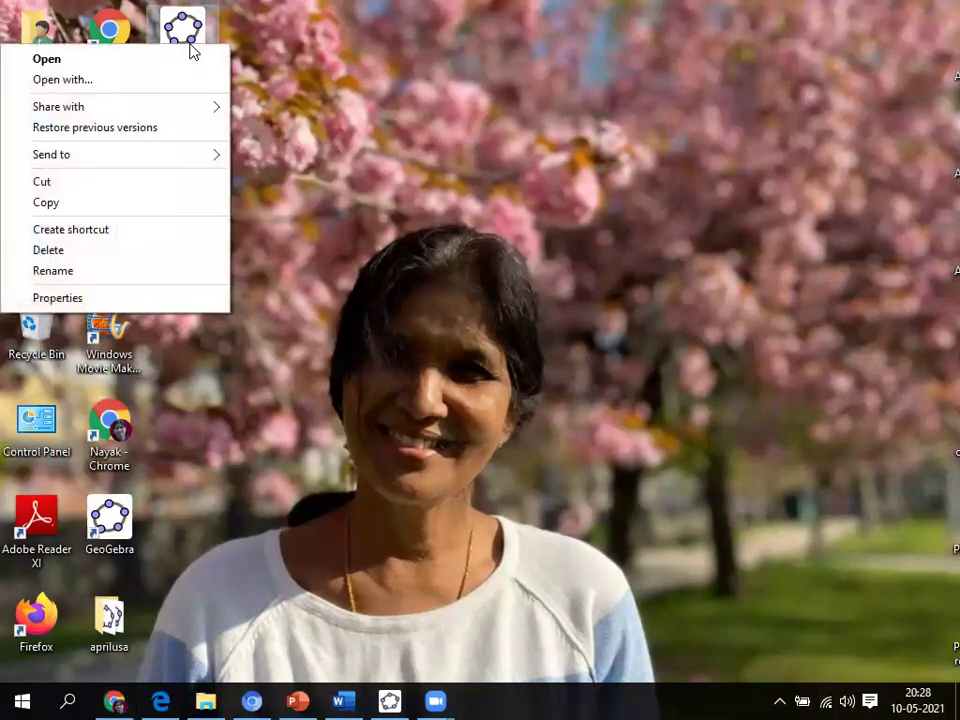
pyautogui.click(100, 63)
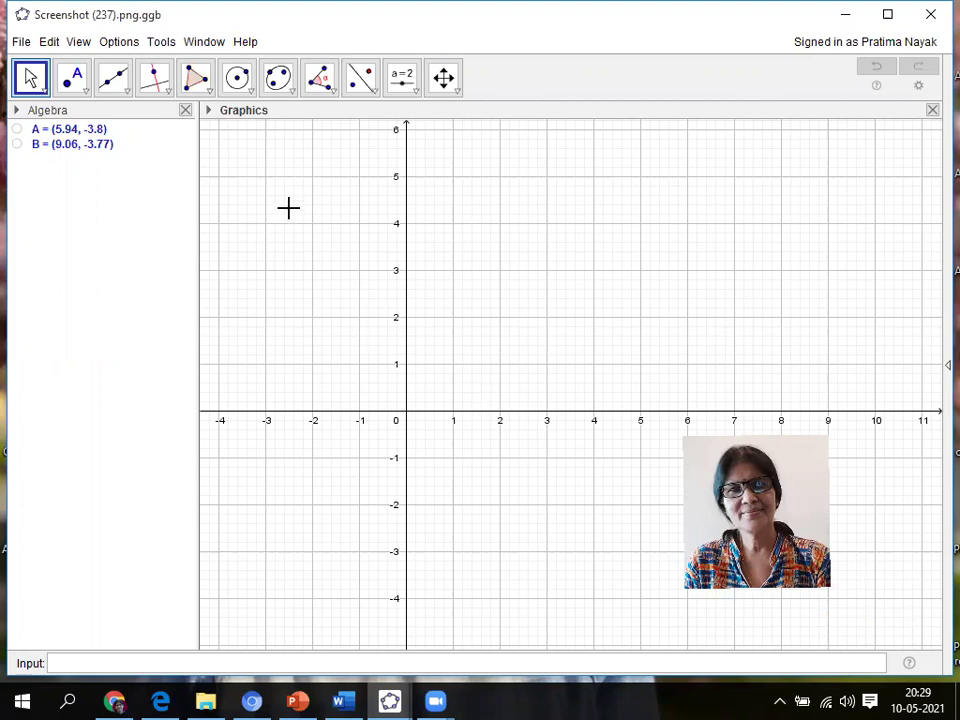
pyautogui.rightClick(242, 180)
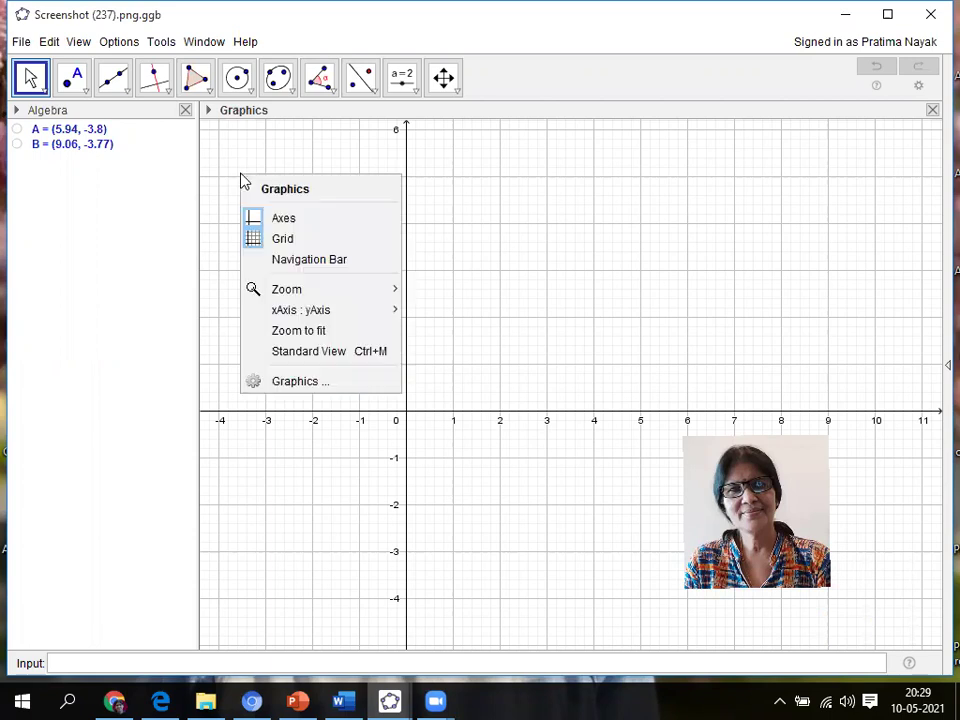
pyautogui.click(280, 220)
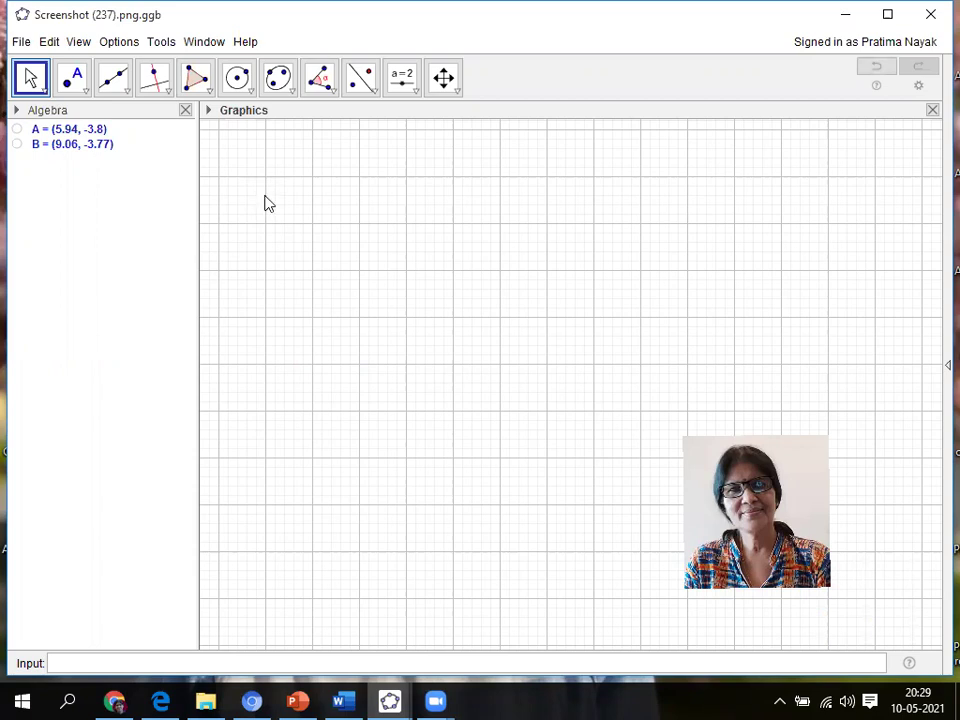
pyautogui.rightClick(265, 196)
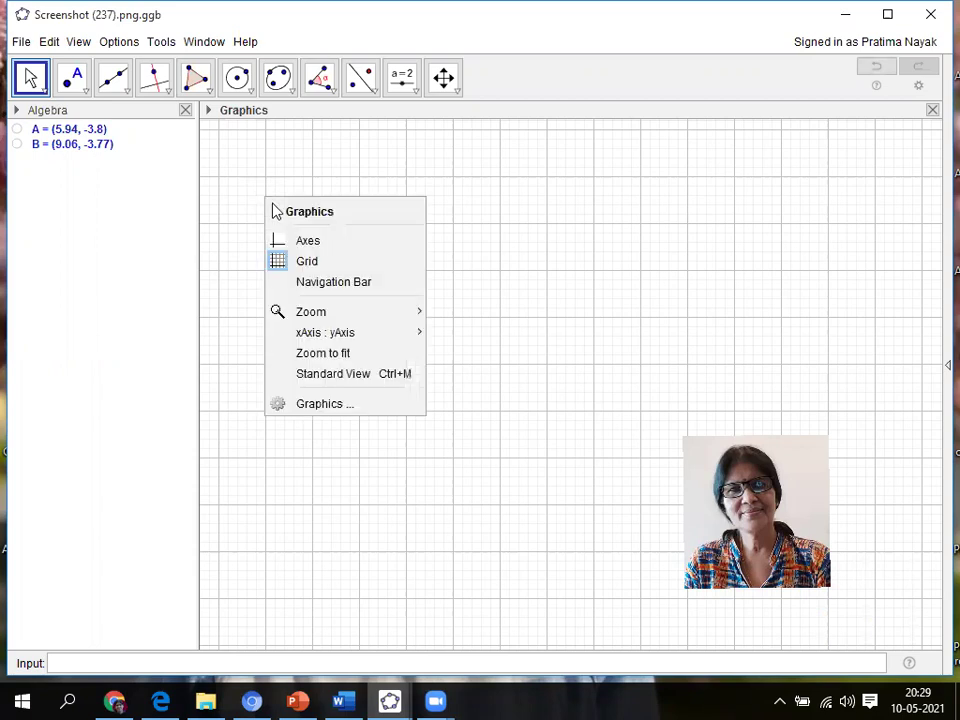
pyautogui.click(306, 262)
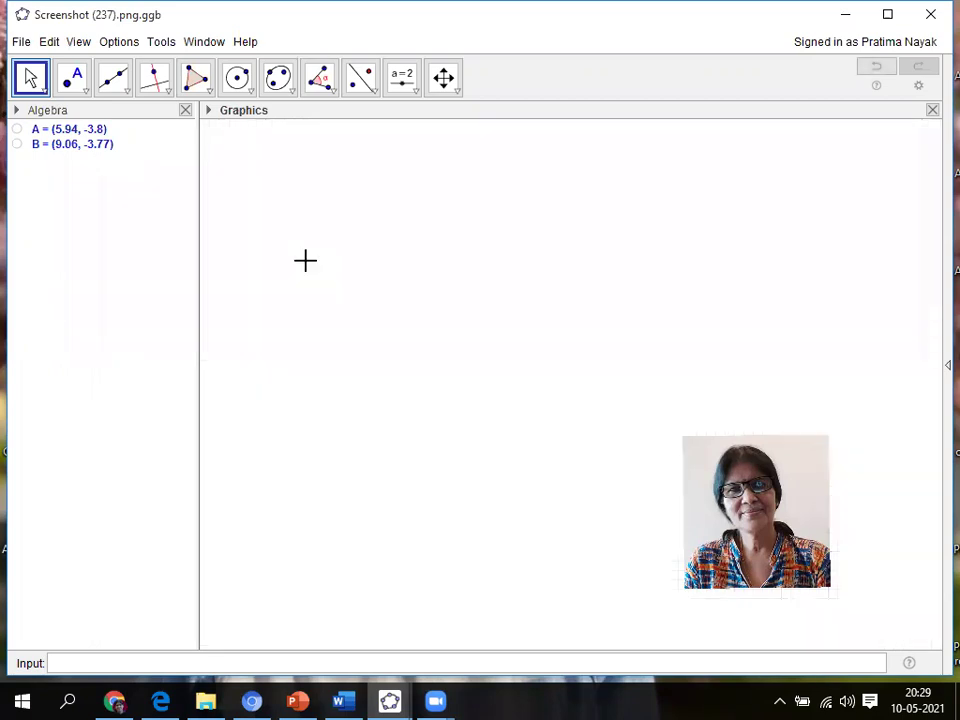
# Add the text "Mesure of angles or types of angles" as a heading near the upper-left corner of the Graphics view
pyautogui.click(418, 98)
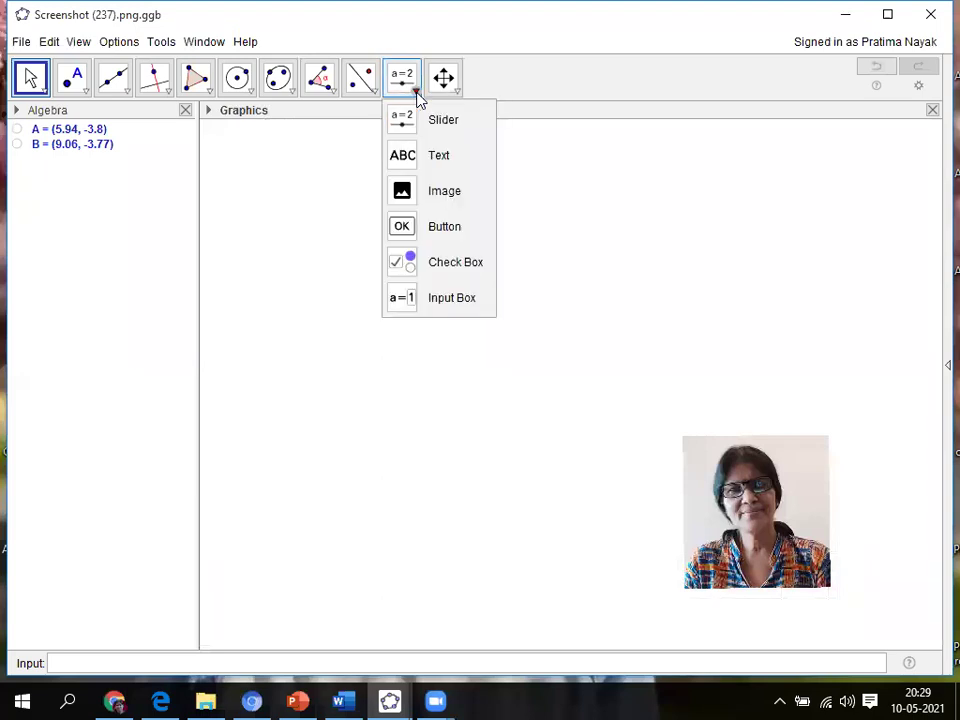
pyautogui.click(441, 155)
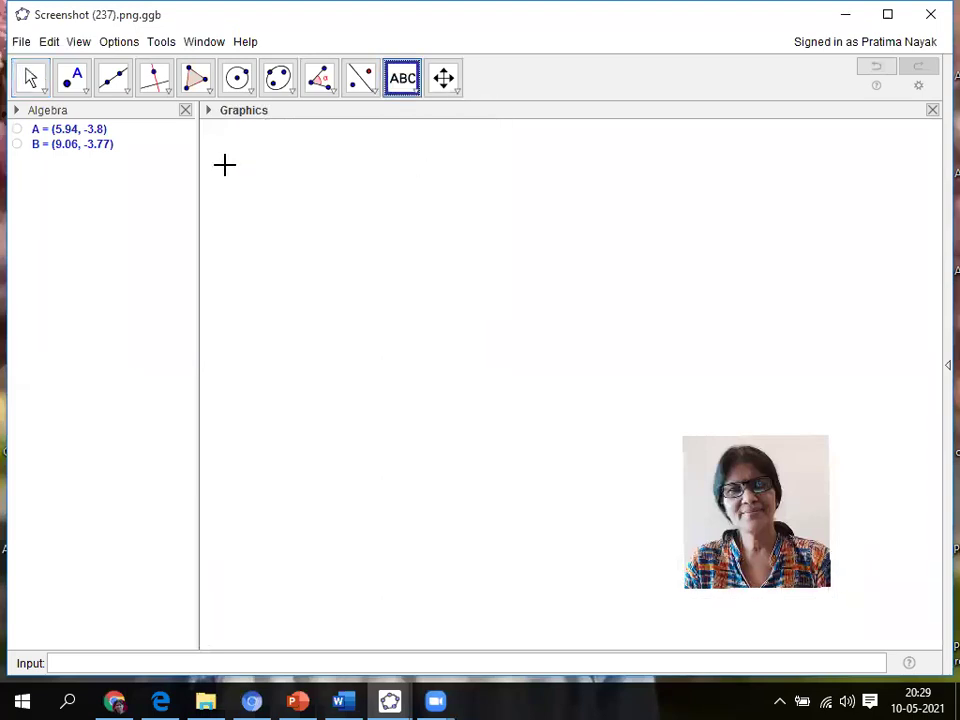
pyautogui.click(557, 208)
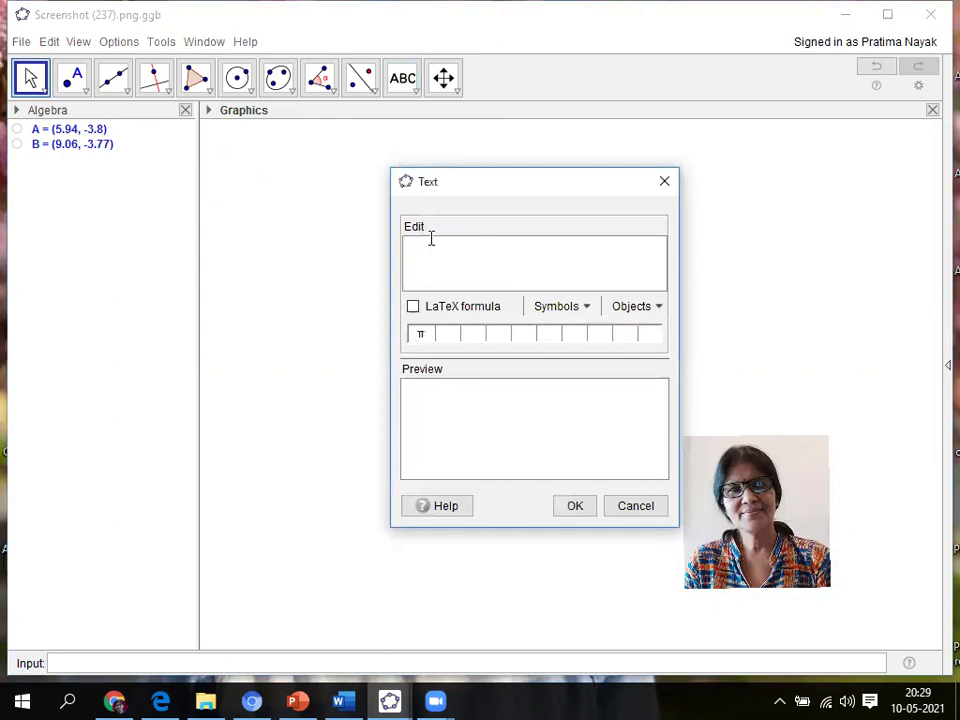
pyautogui.write('Mesure of angles ')
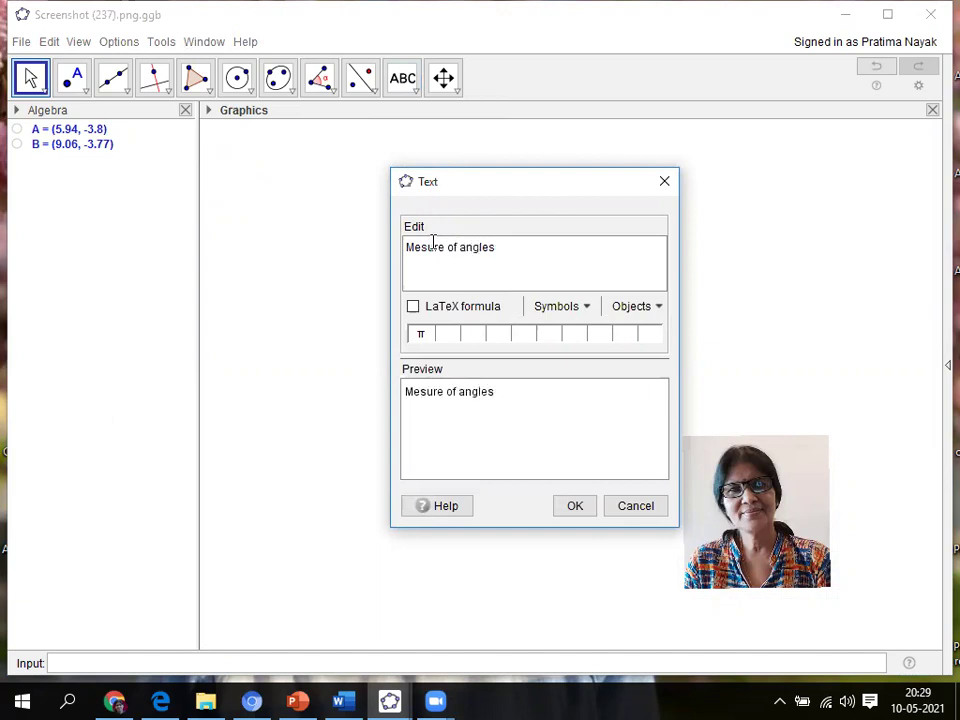
pyautogui.write('or tu')
pyautogui.press('BackSpace')
pyautogui.write('yp')
pyautogui.write('es o')
pyautogui.write('f ang')
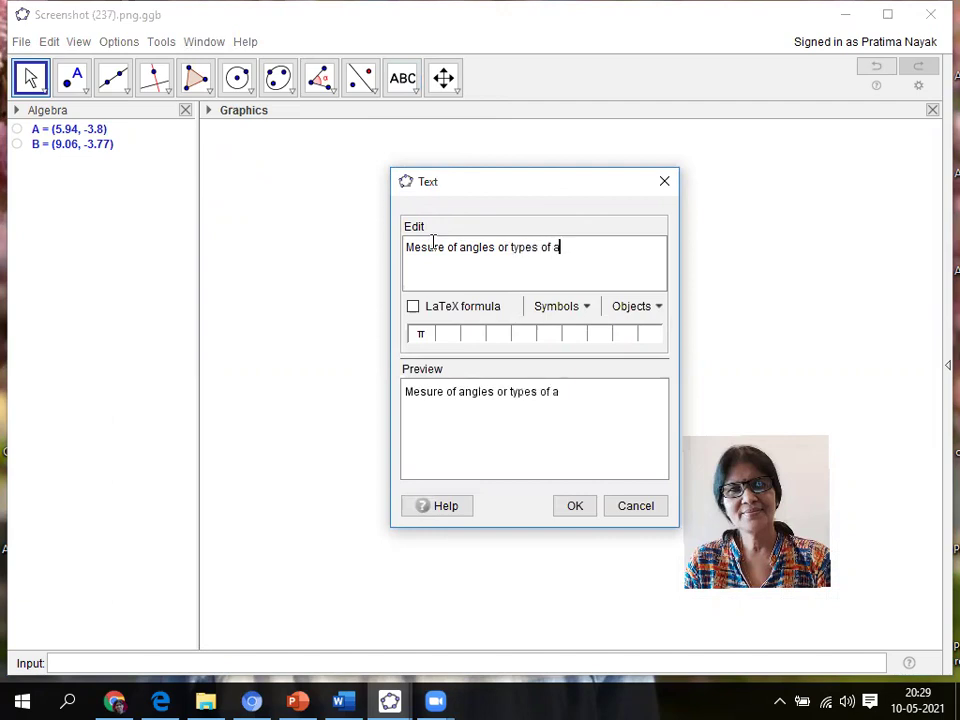
pyautogui.write('les')
pyautogui.click(574, 508)
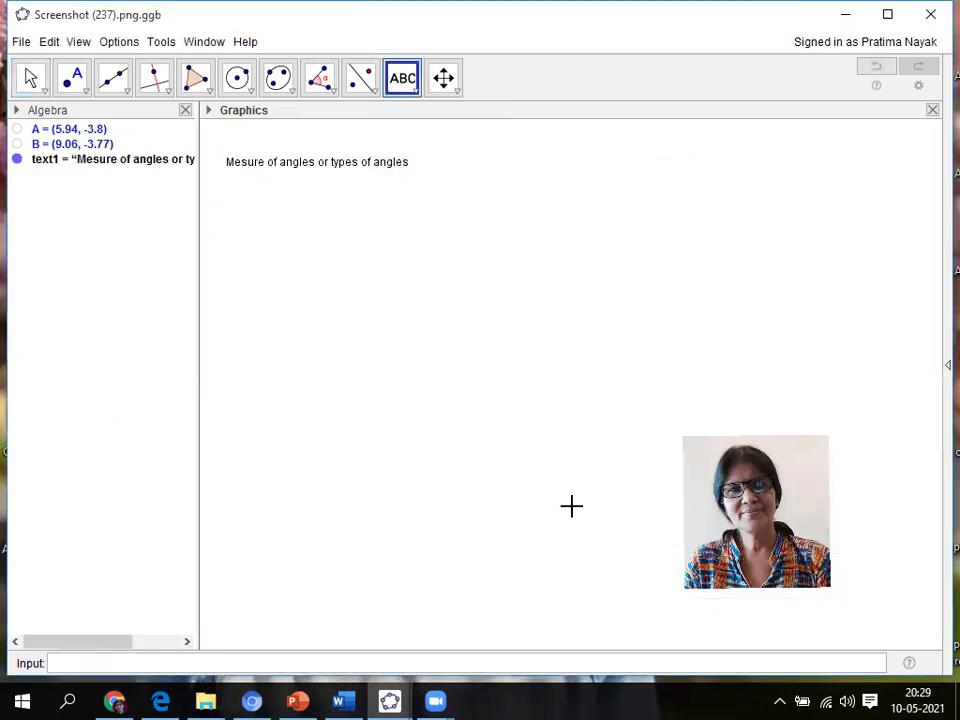
# Format the heading text as Medium size, bold, with dark blue foreground color #0000CC
pyautogui.rightClick(321, 170)
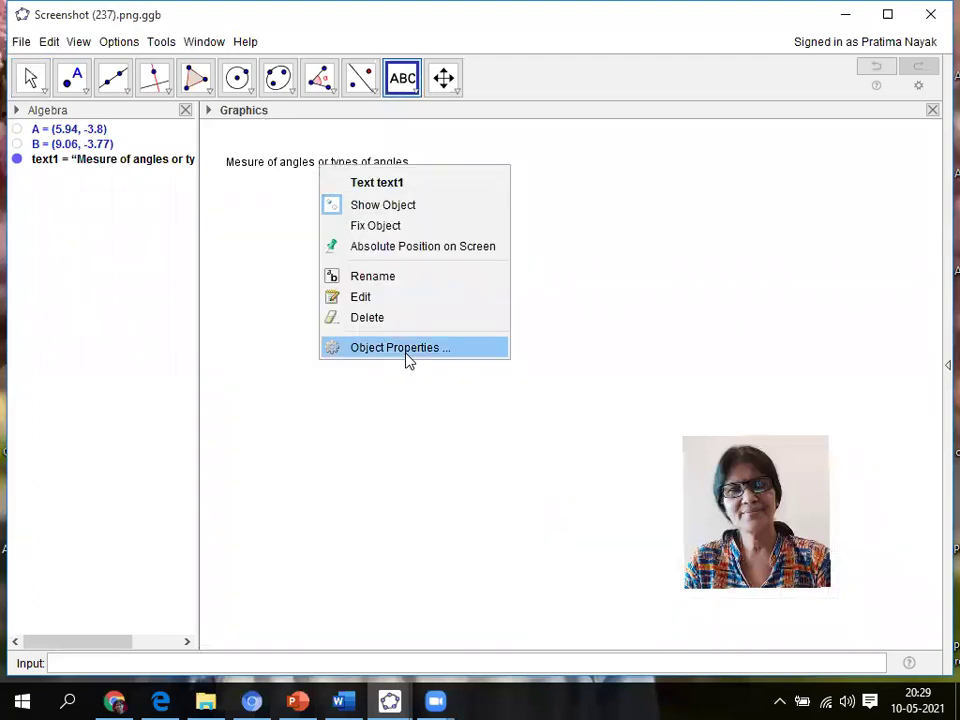
pyautogui.click(400, 348)
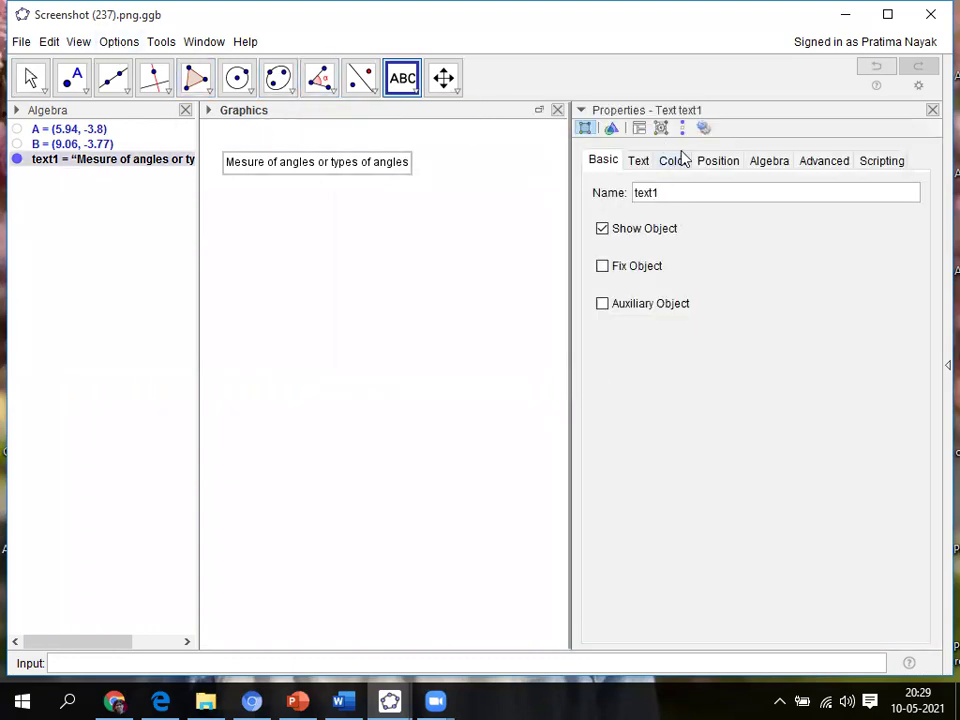
pyautogui.click(641, 164)
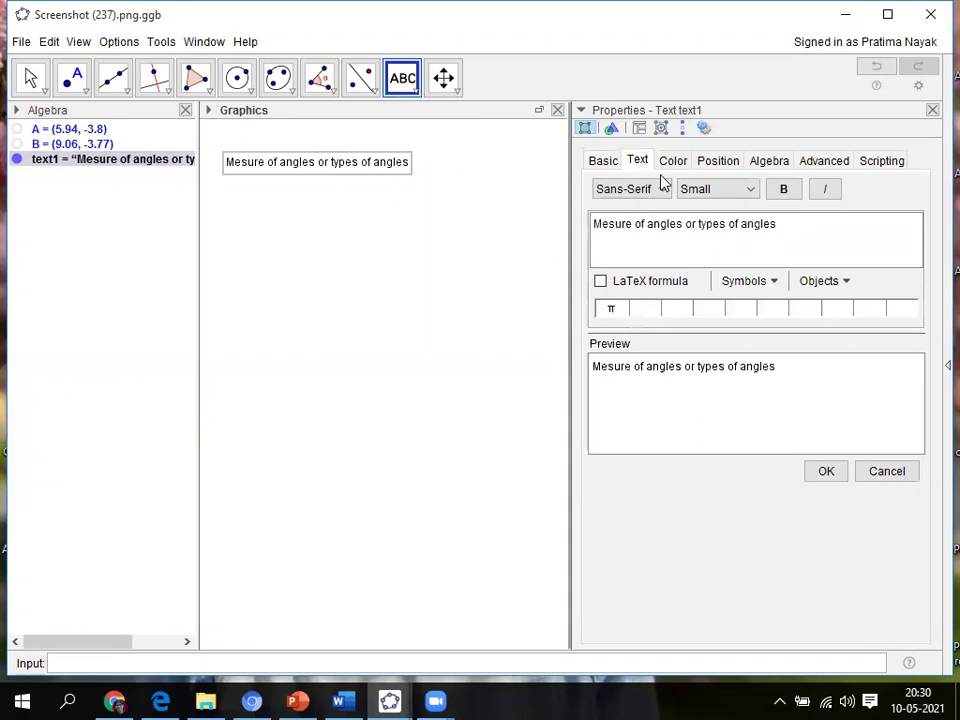
pyautogui.click(752, 197)
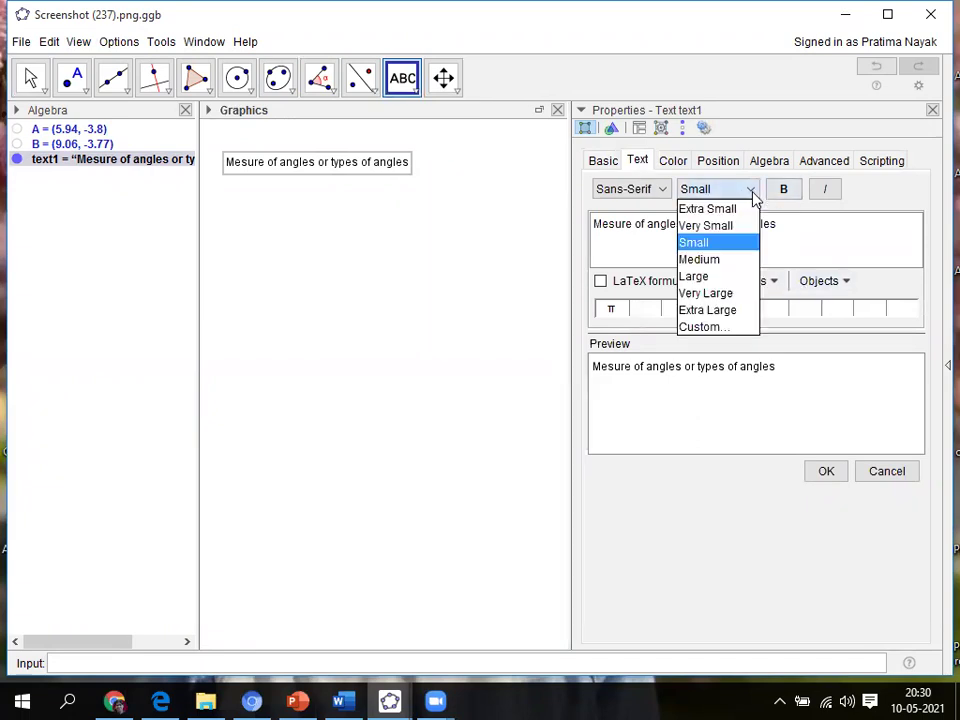
pyautogui.click(705, 260)
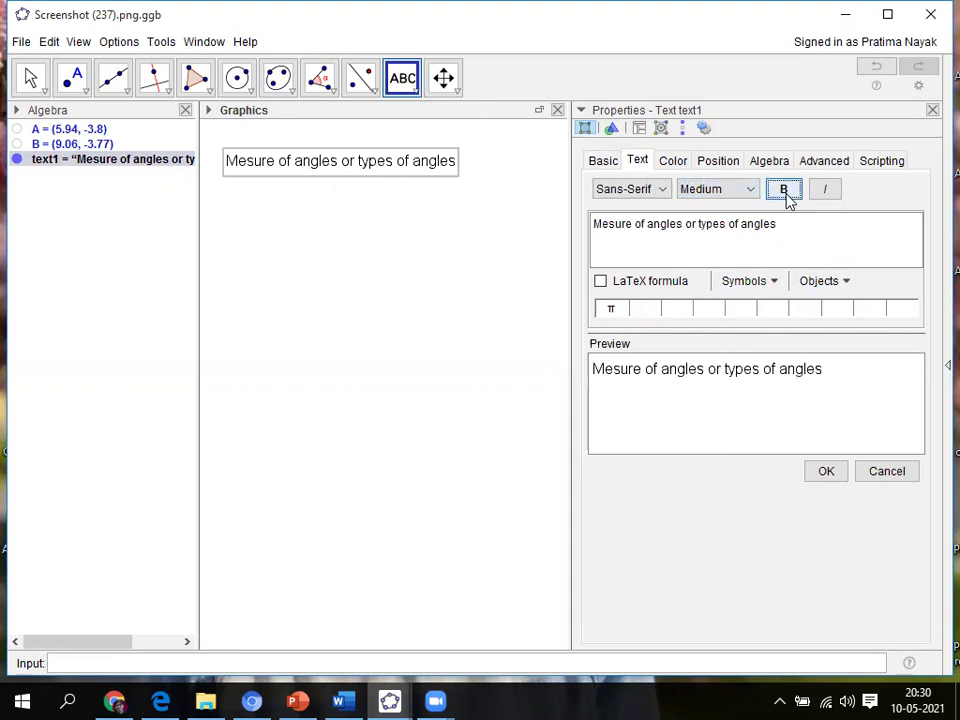
pyautogui.click(785, 192)
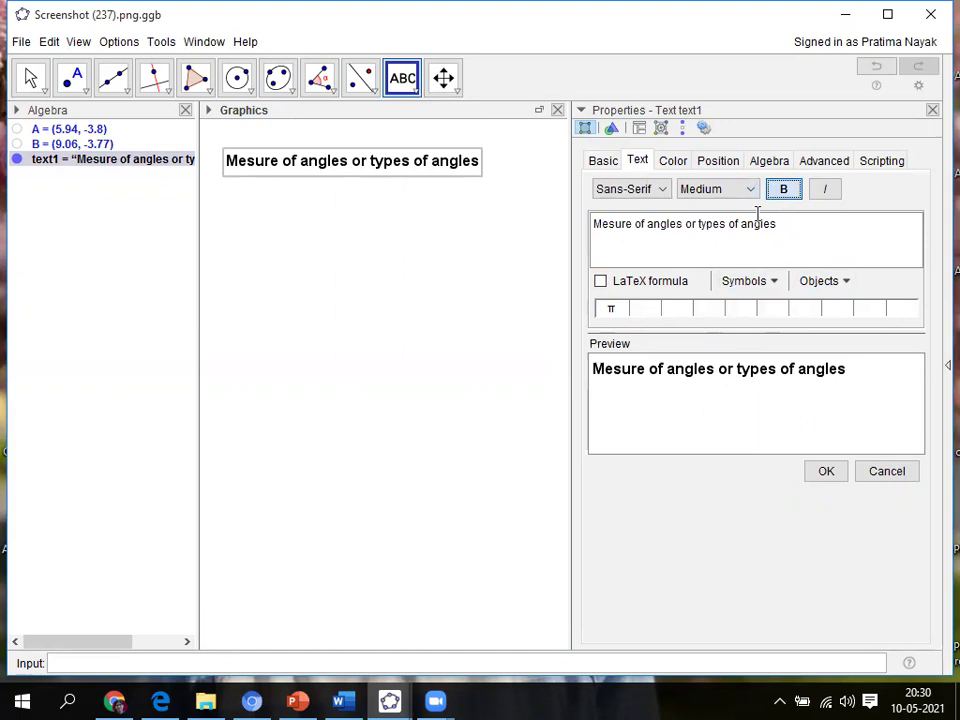
pyautogui.click(668, 162)
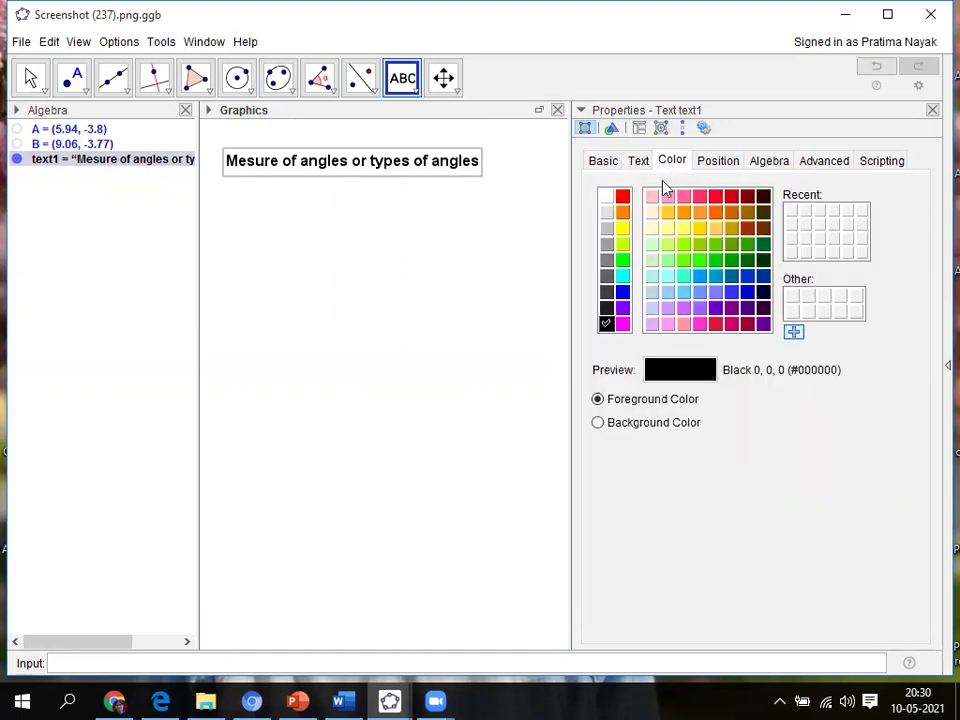
pyautogui.click(748, 291)
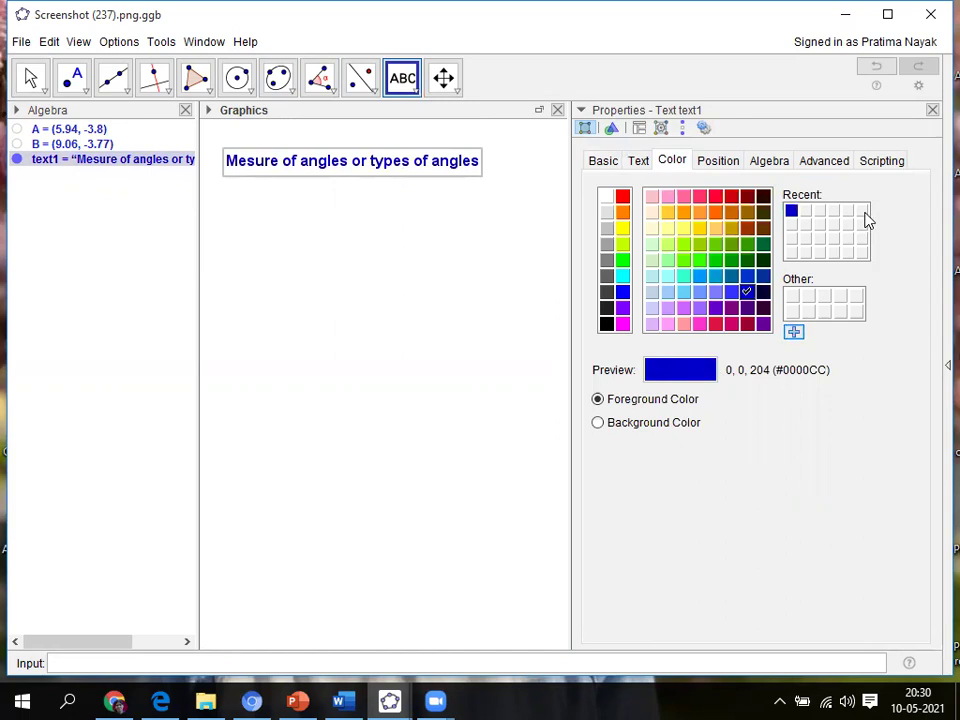
pyautogui.click(932, 111)
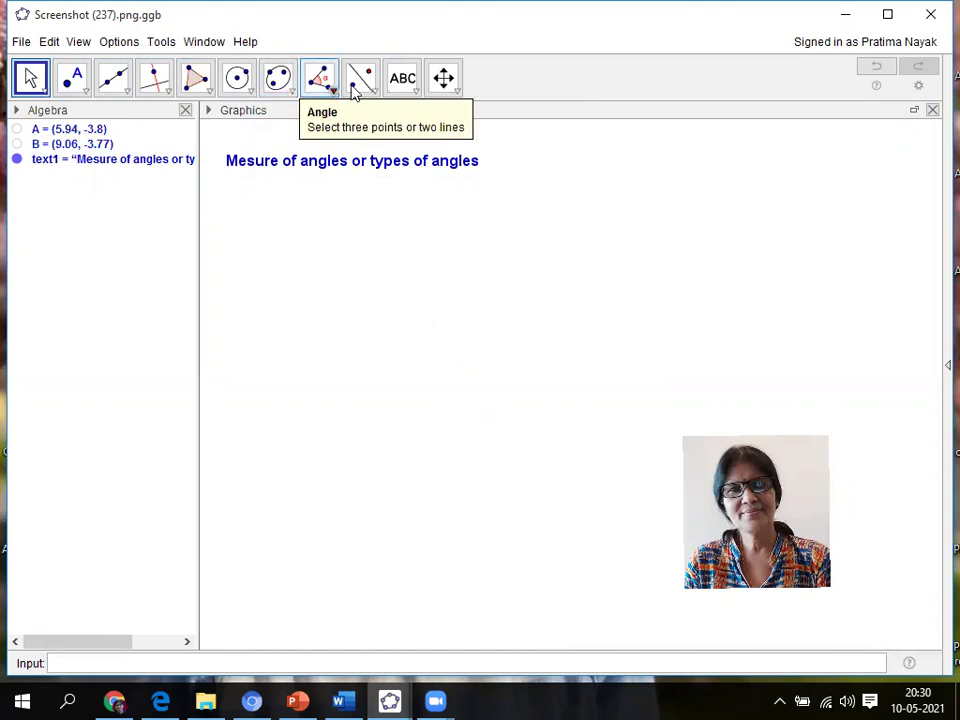
# Create an angle slider α below the heading, ranging from 0° to 360° with a 1° increment, and move it to 252°
pyautogui.click(417, 95)
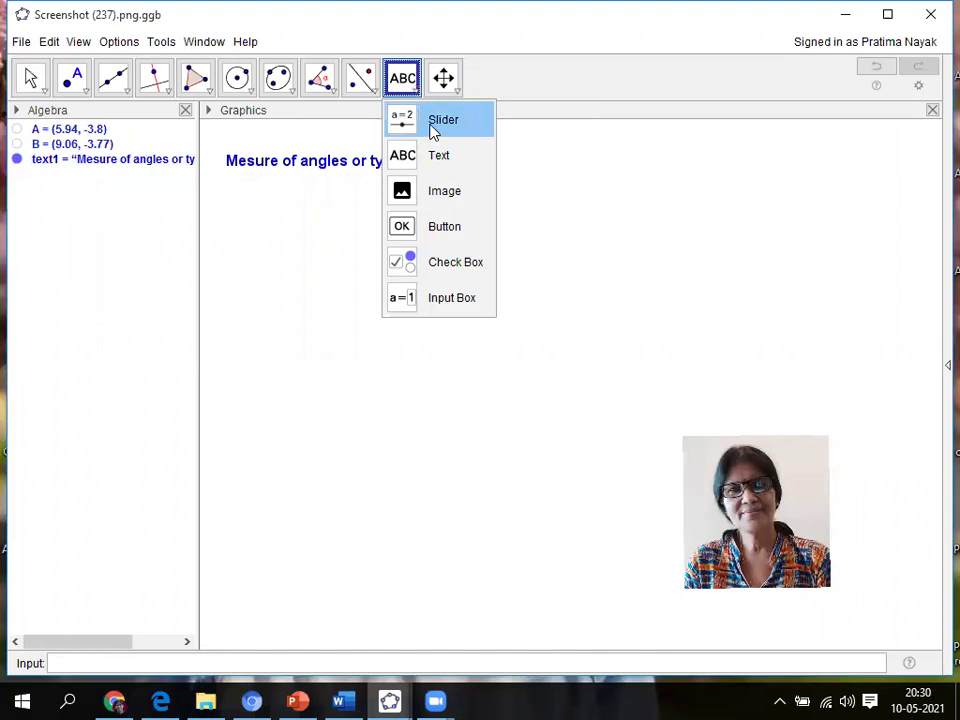
pyautogui.click(433, 121)
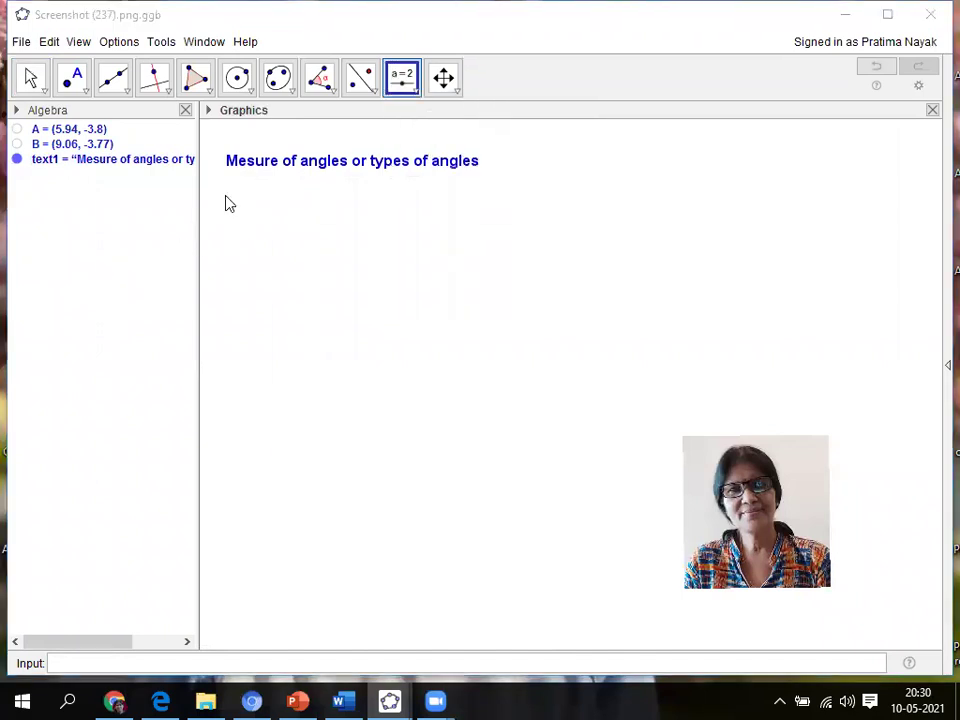
pyautogui.click(229, 203)
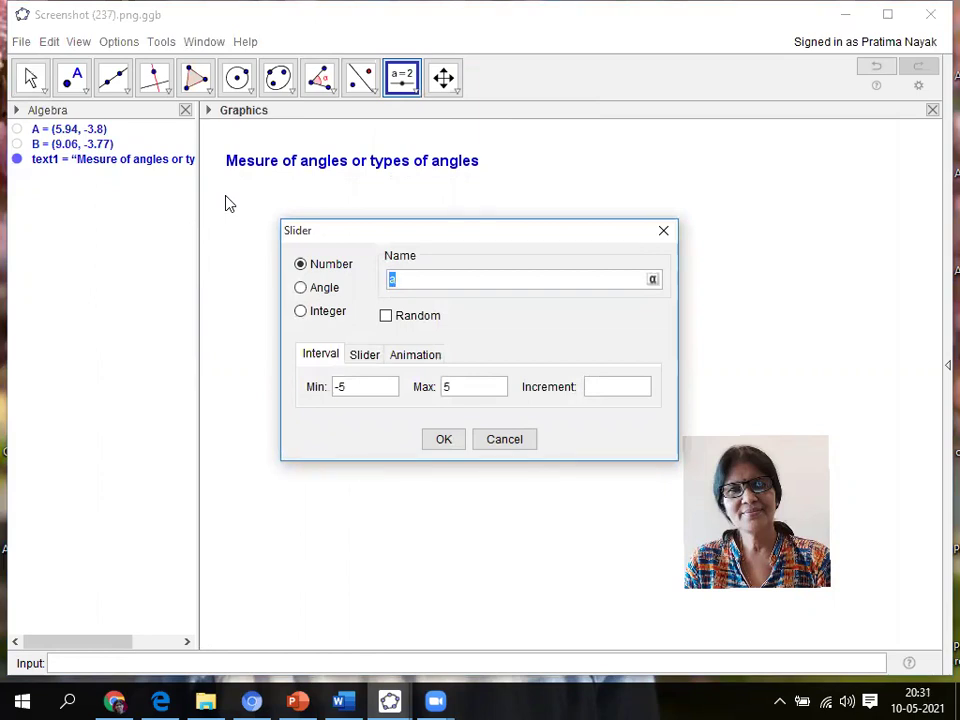
pyautogui.click(319, 291)
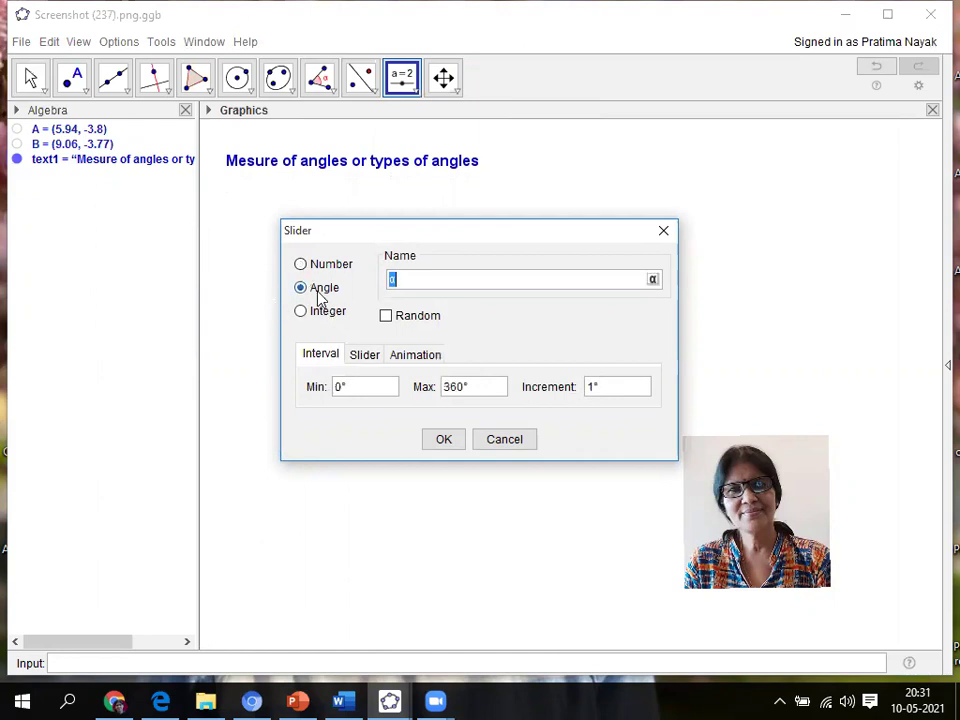
pyautogui.click(421, 277)
pyautogui.click(653, 281)
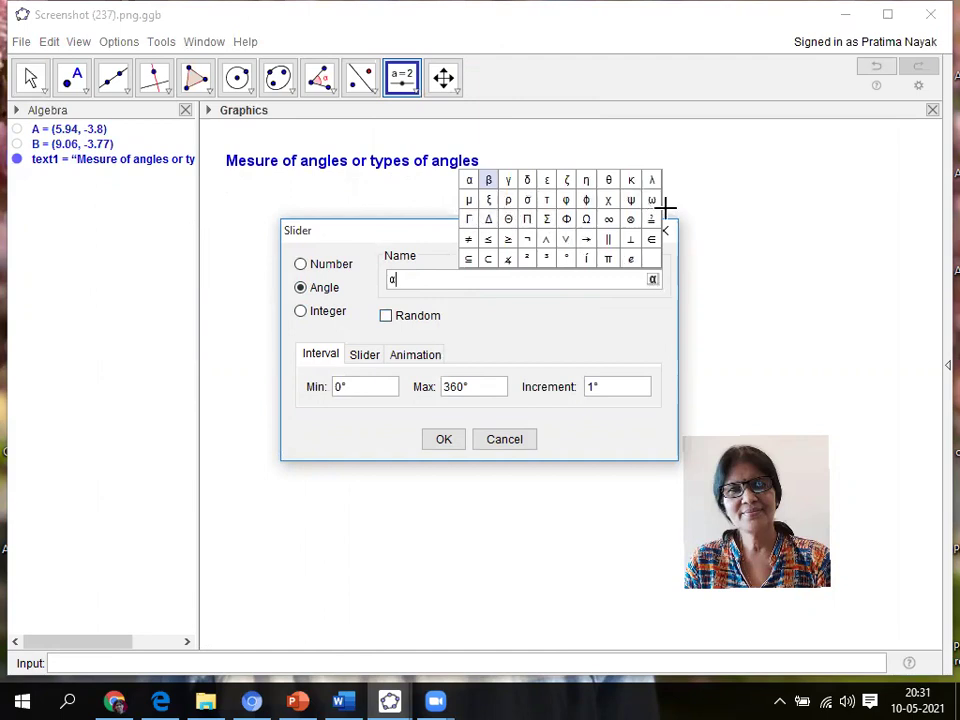
pyautogui.click(468, 180)
pyautogui.press('BackSpace')
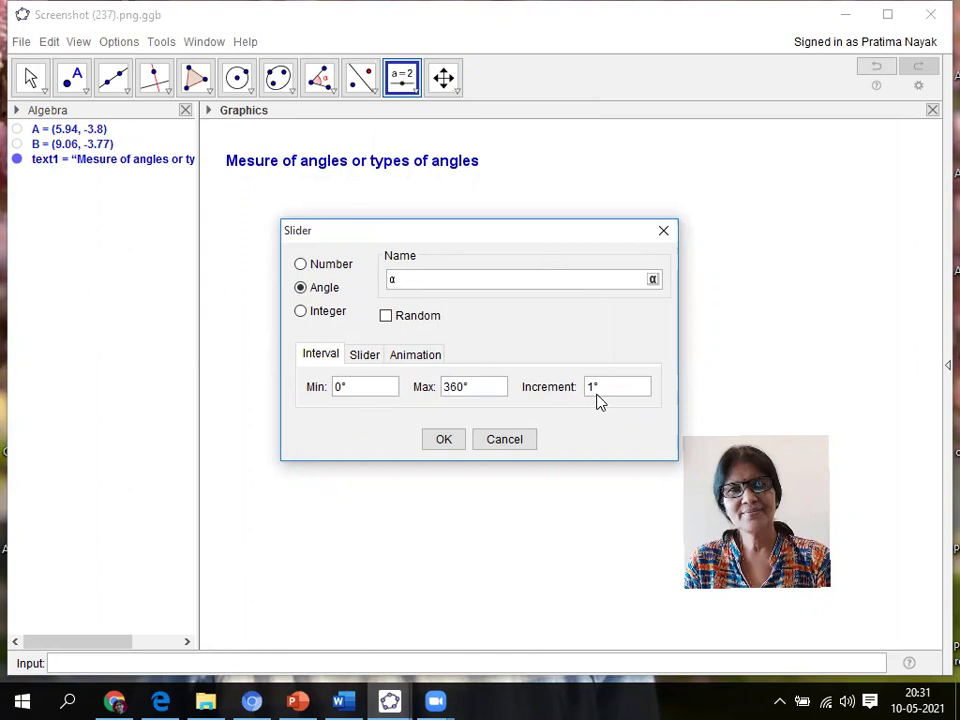
pyautogui.click(443, 440)
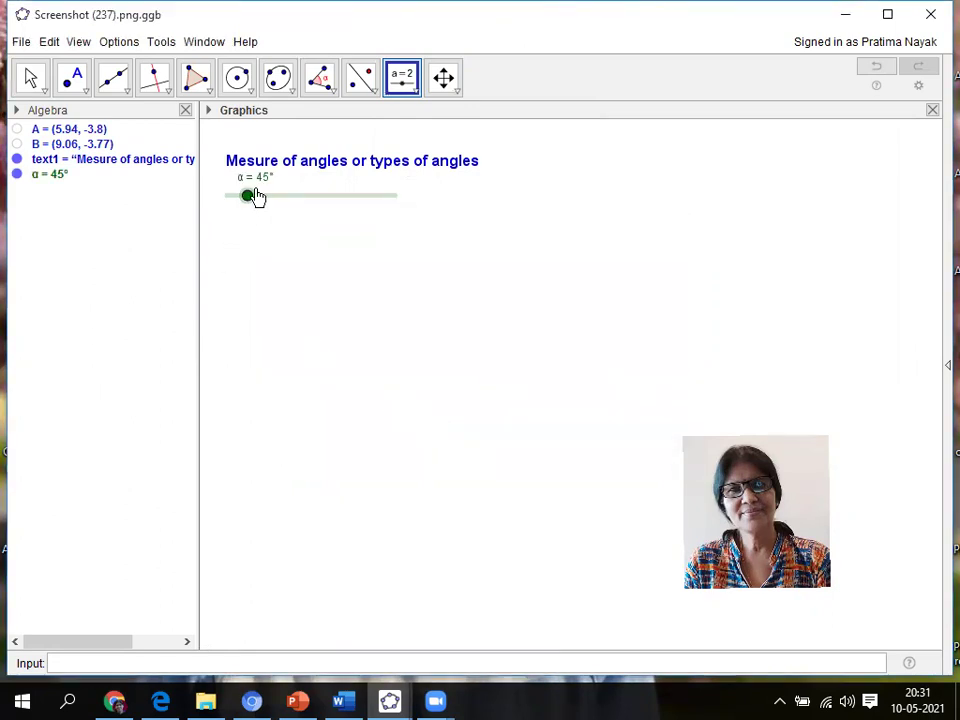
pyautogui.moveTo(255, 203); pyautogui.dragTo(345, 210)
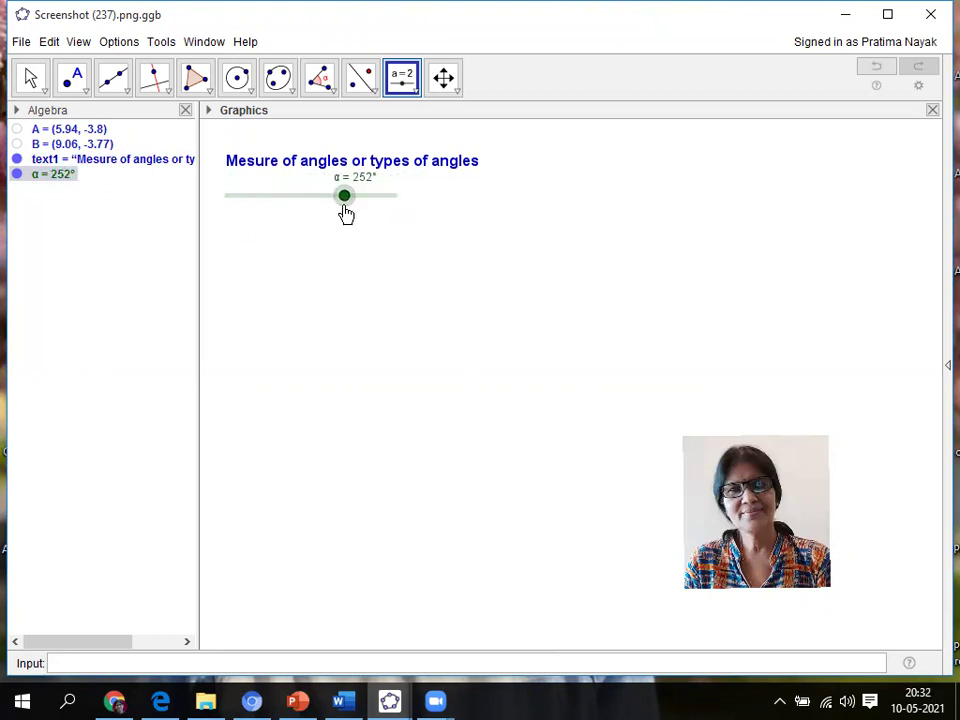
# Draw a nearly horizontal segment about 5.5 units long in the lower middle of the Graphics view and hide its label
pyautogui.click(129, 93)
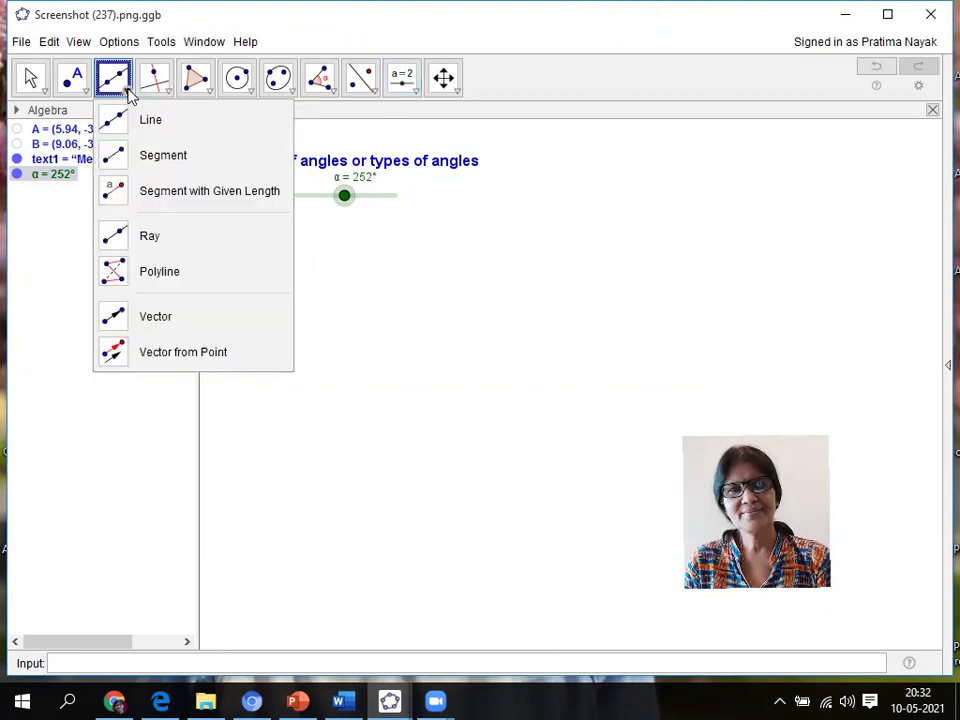
pyautogui.click(160, 160)
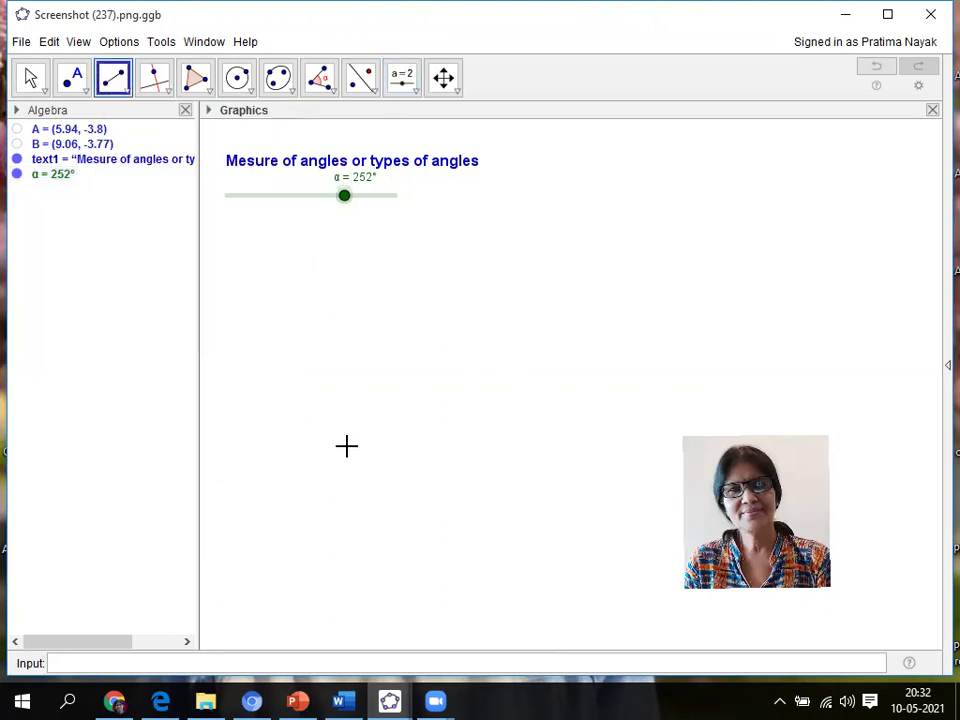
pyautogui.click(347, 447)
pyautogui.click(605, 437)
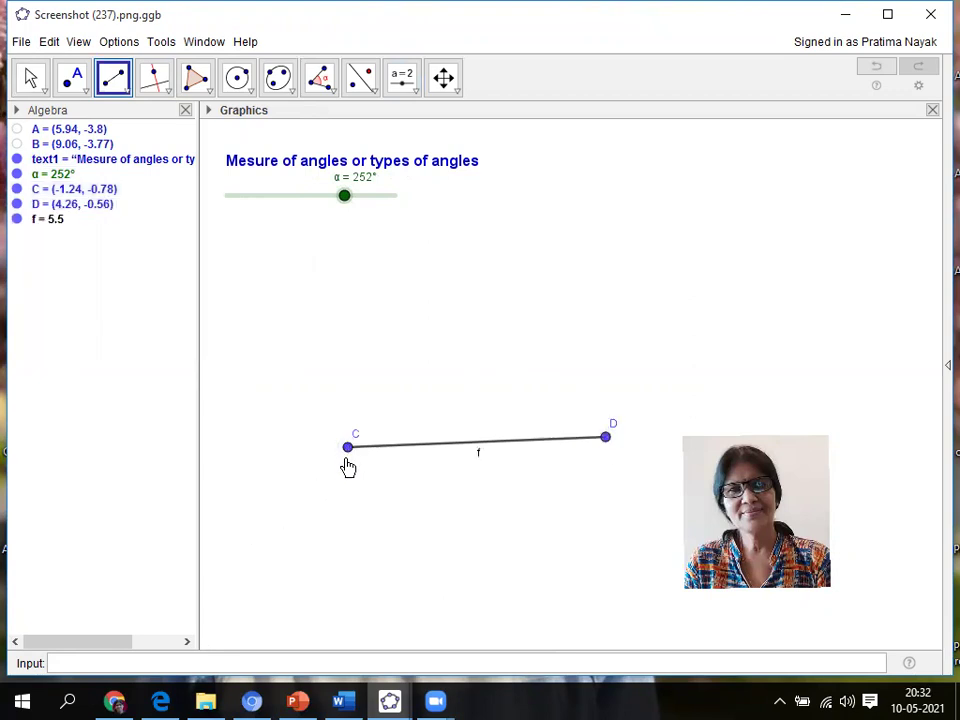
pyautogui.rightClick(501, 449)
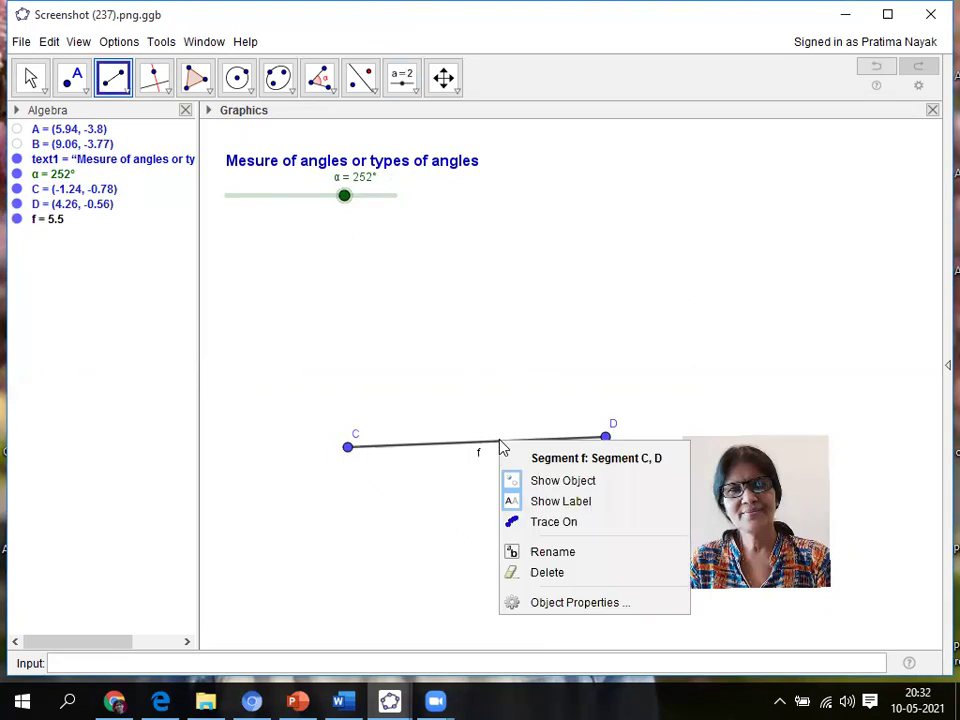
pyautogui.click(565, 504)
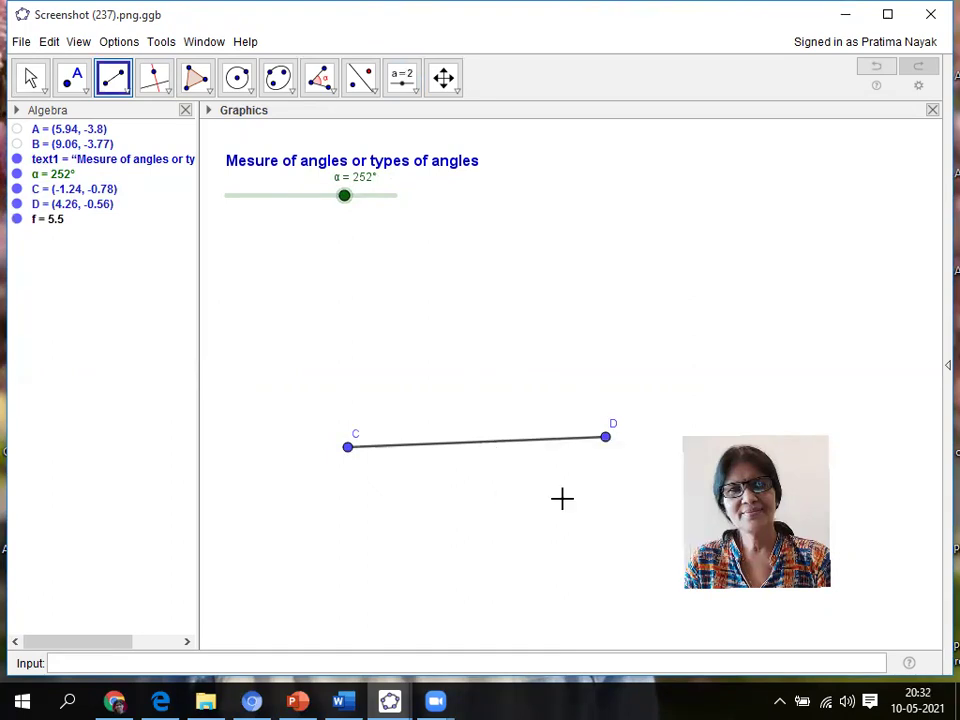
# Rename the segment's left endpoint C as B and its right endpoint D as C
pyautogui.rightClick(354, 441)
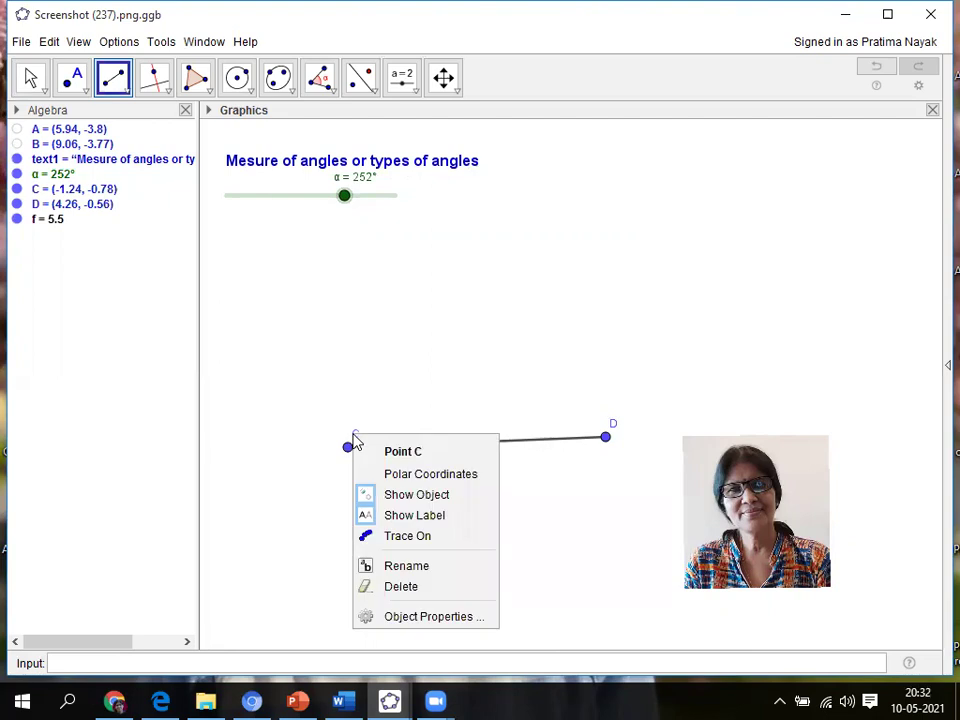
pyautogui.click(412, 568)
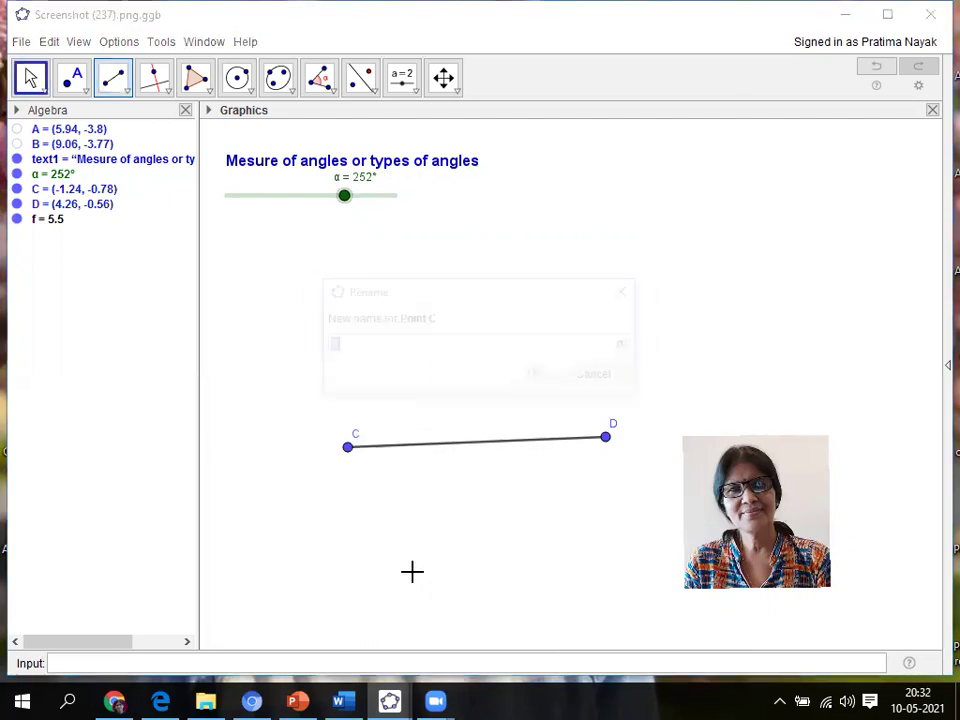
pyautogui.write('B')
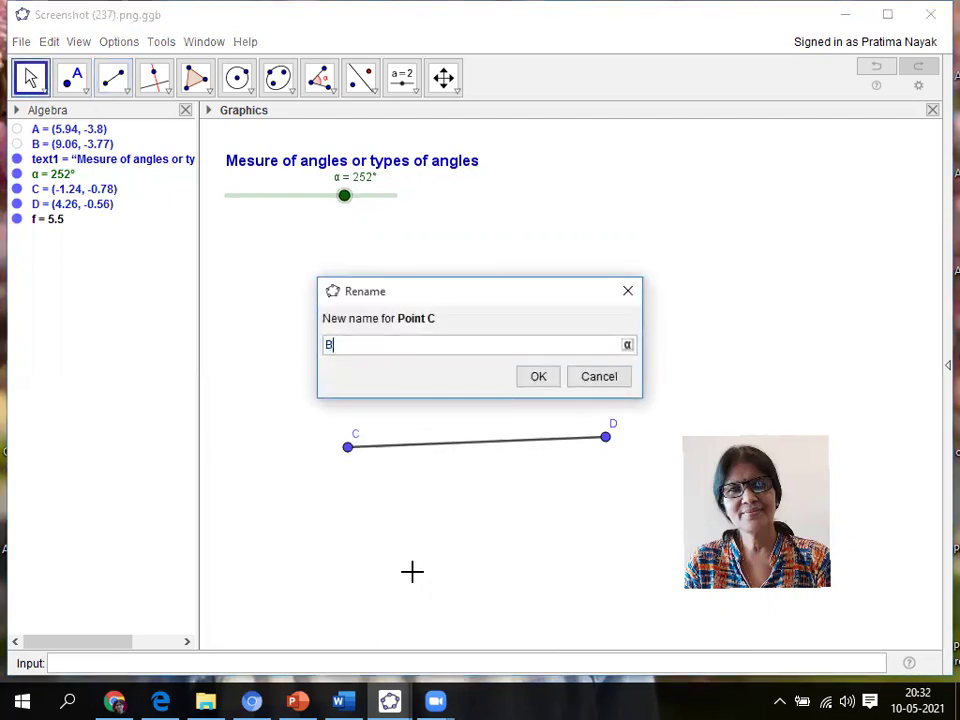
pyautogui.click(539, 377)
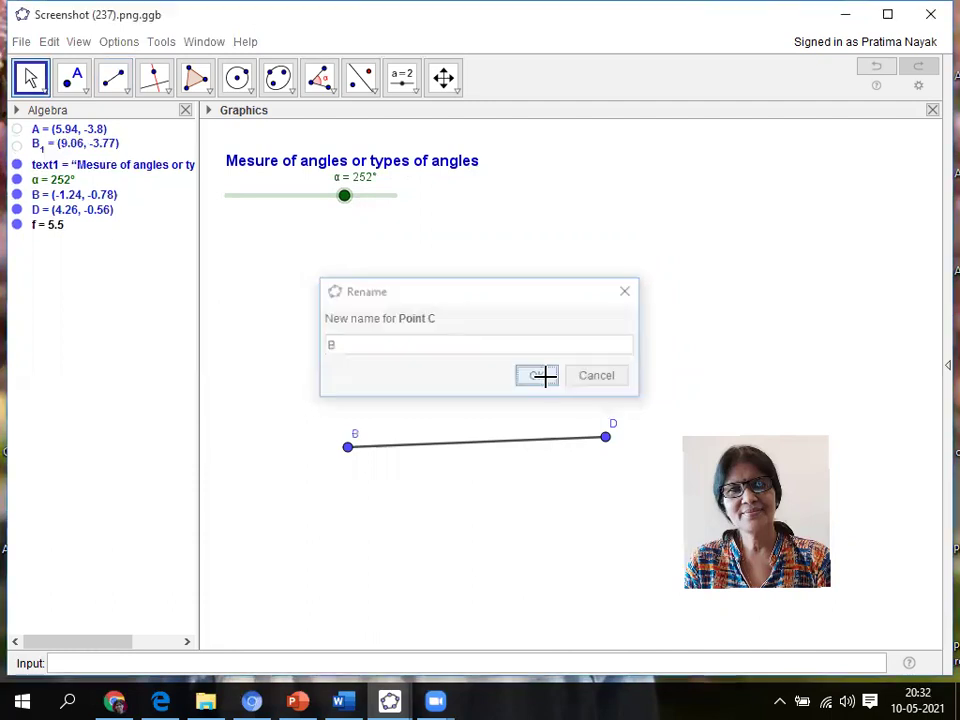
pyautogui.rightClick(612, 432)
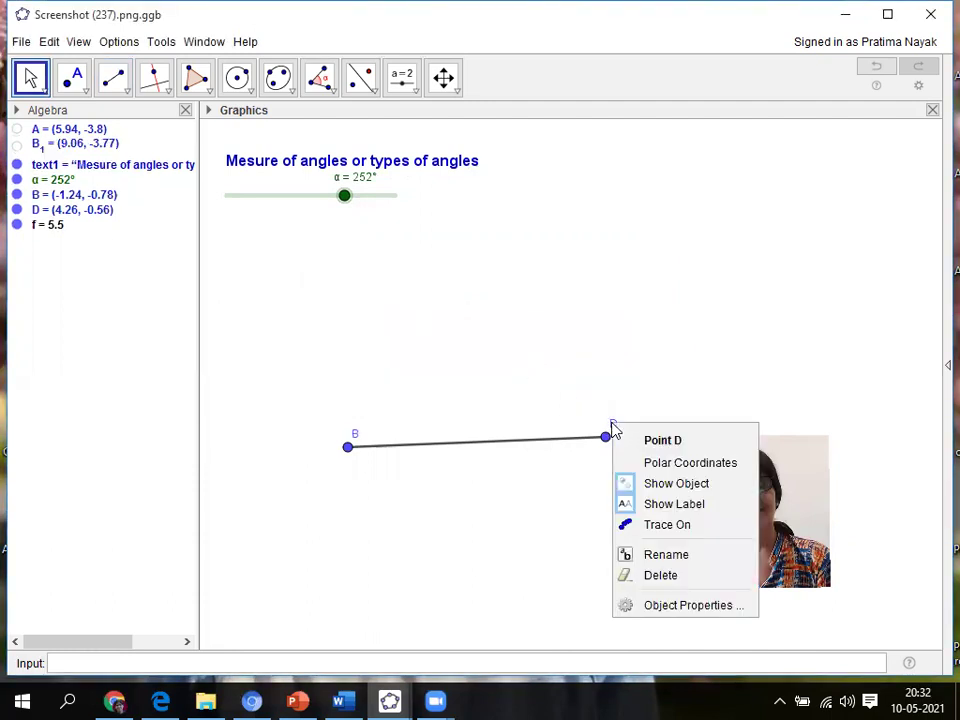
pyautogui.click(661, 558)
pyautogui.write('C')
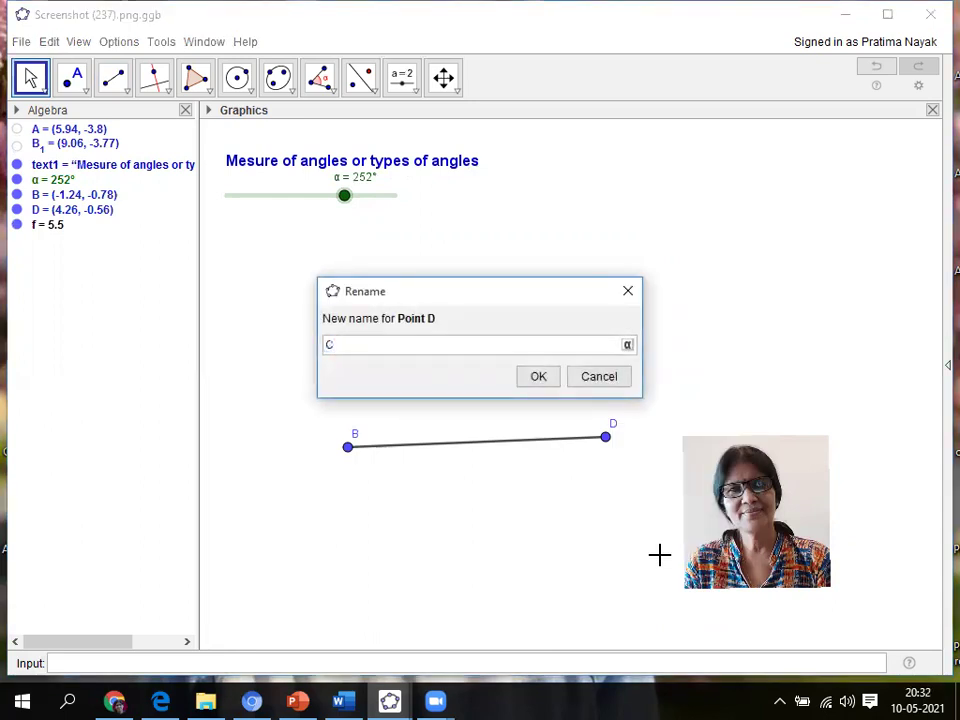
pyautogui.click(539, 377)
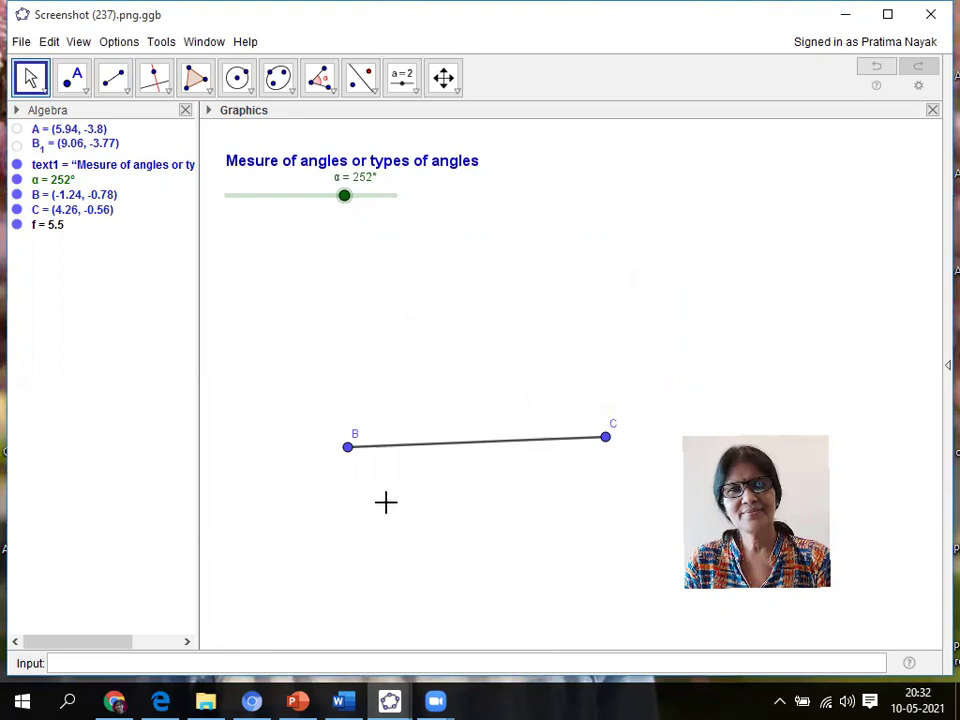
# Set the global font size to 16 pt
pyautogui.click(117, 45)
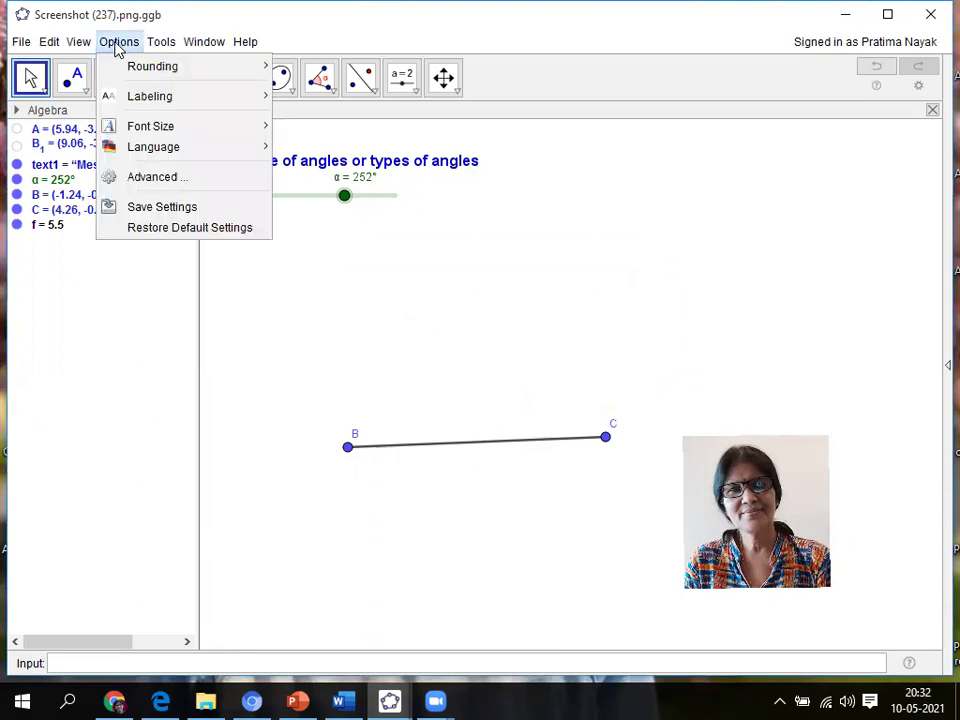
pyautogui.moveTo(136, 133)
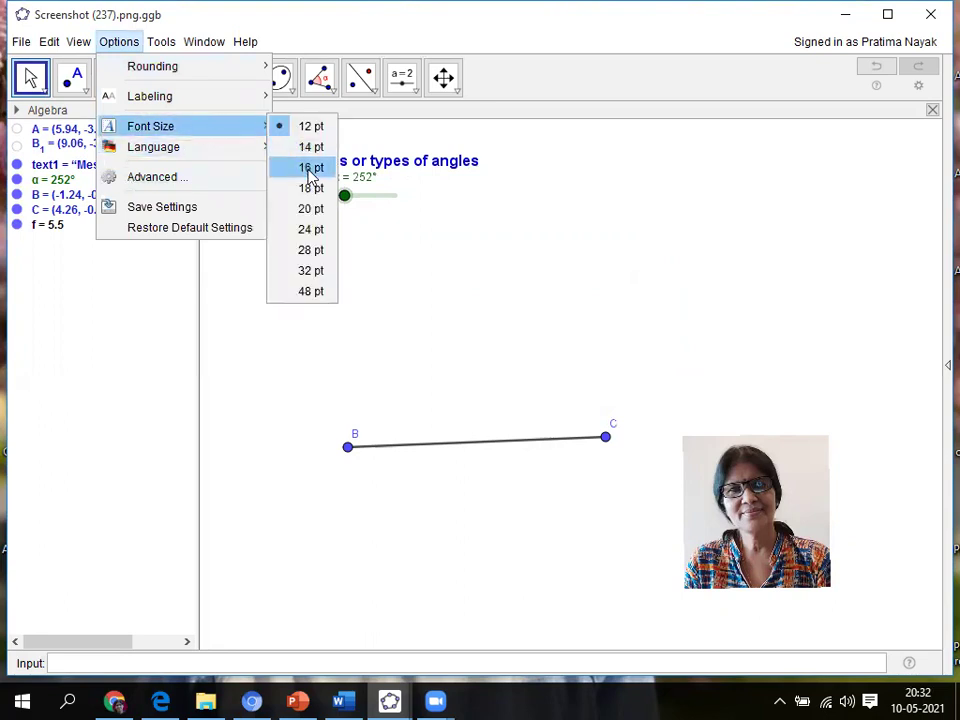
pyautogui.click(310, 170)
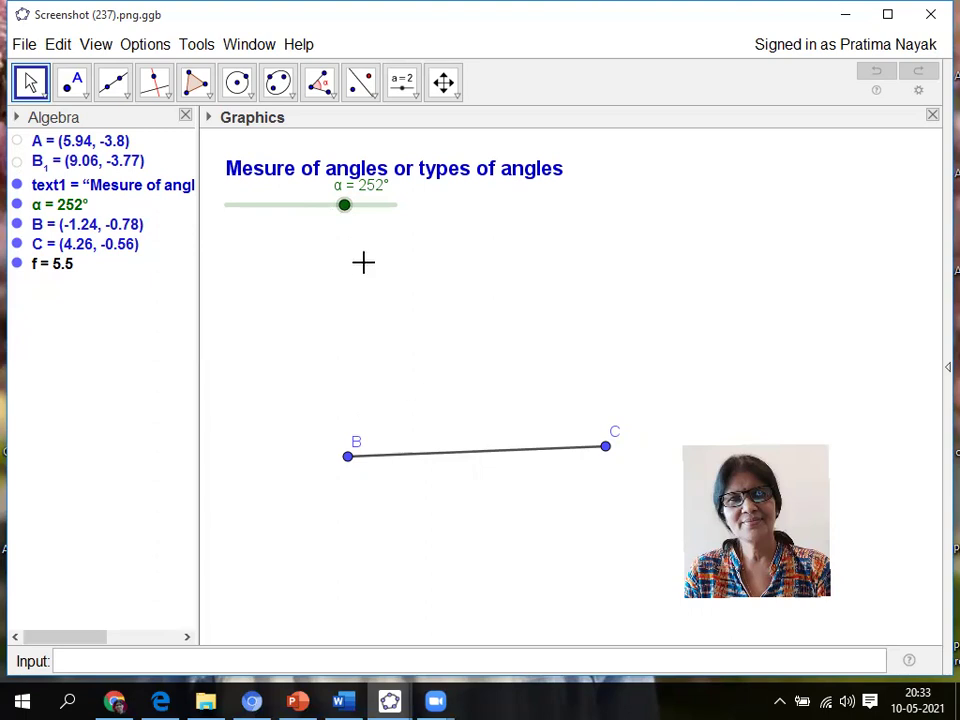
# Move slider α to 114° and construct a counterclockwise angle of size α from point C about vertex B
pyautogui.moveTo(345, 206); pyautogui.dragTo(279, 208)
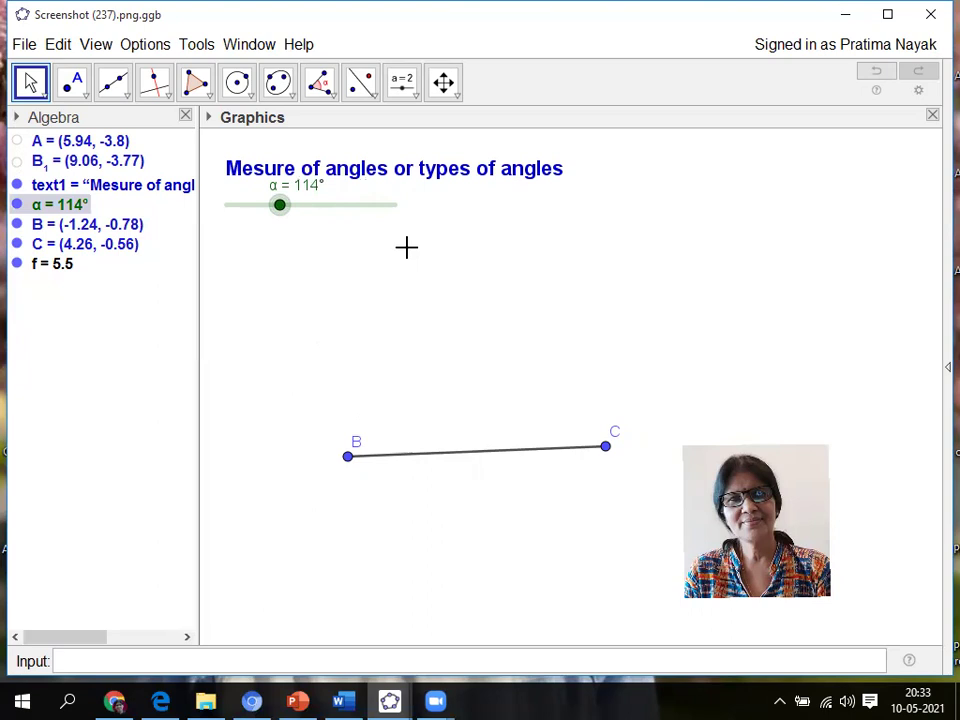
pyautogui.click(329, 95)
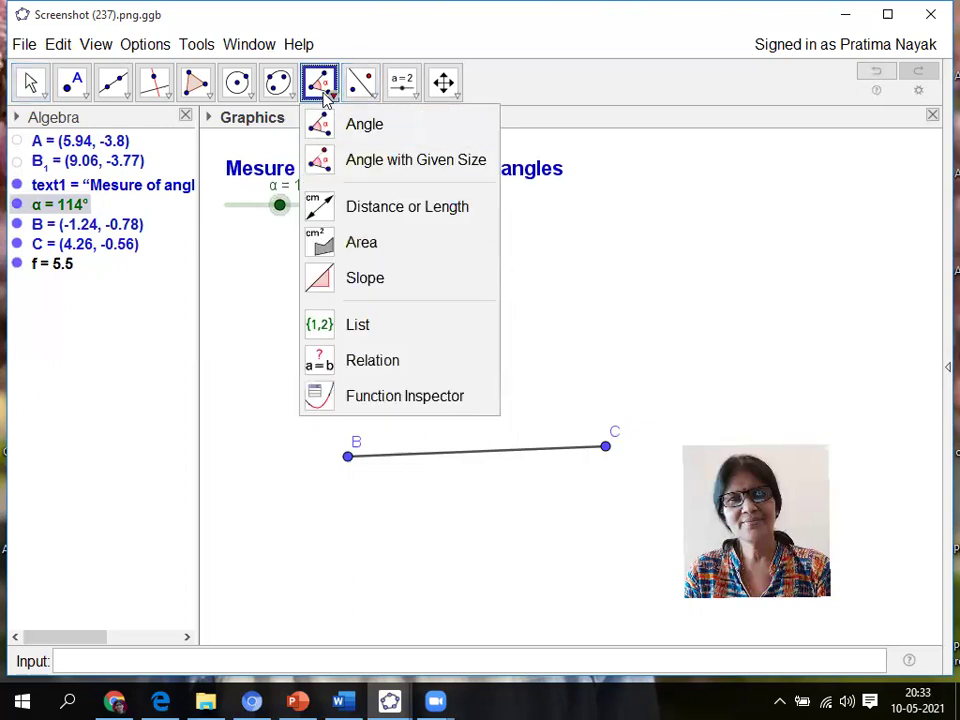
pyautogui.click(397, 170)
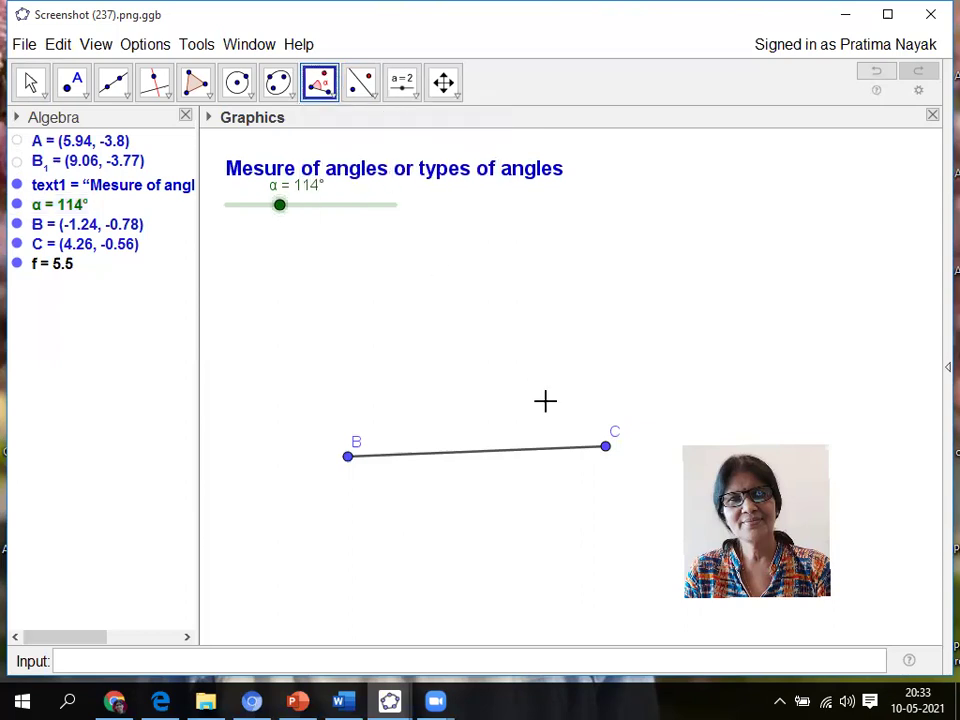
pyautogui.click(607, 449)
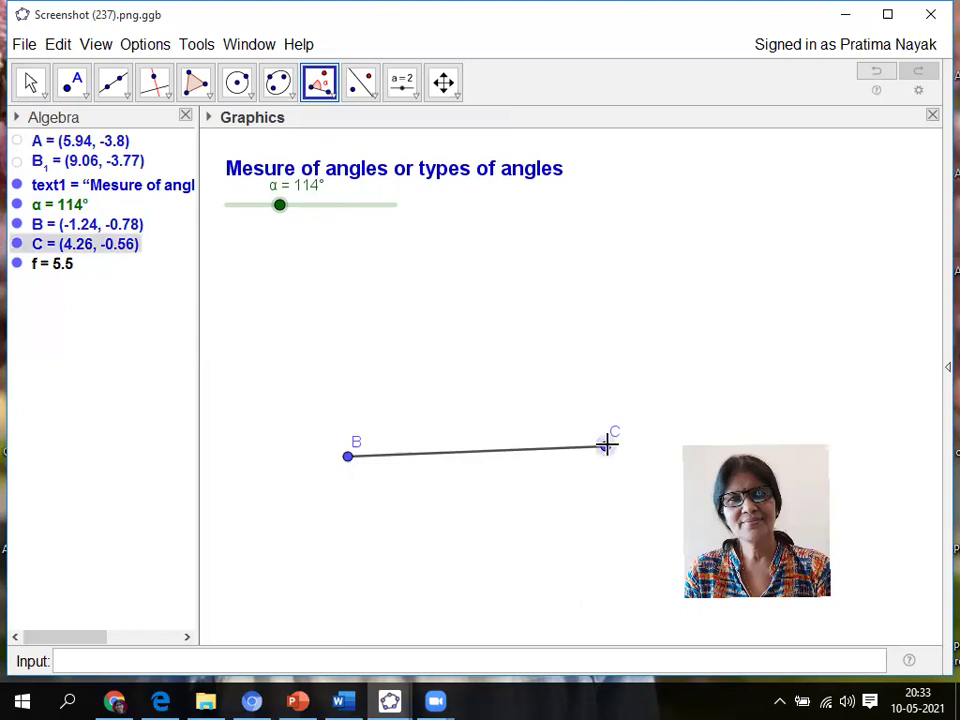
pyautogui.click(348, 458)
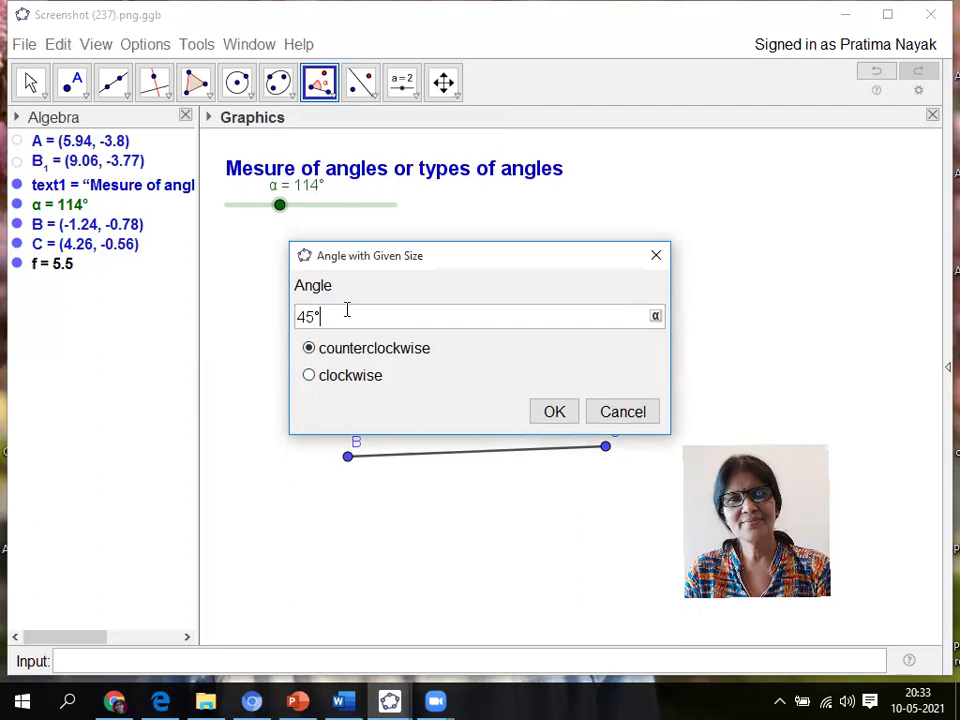
pyautogui.press('BackSpace')
pyautogui.press('BackSpace')
pyautogui.click(655, 317)
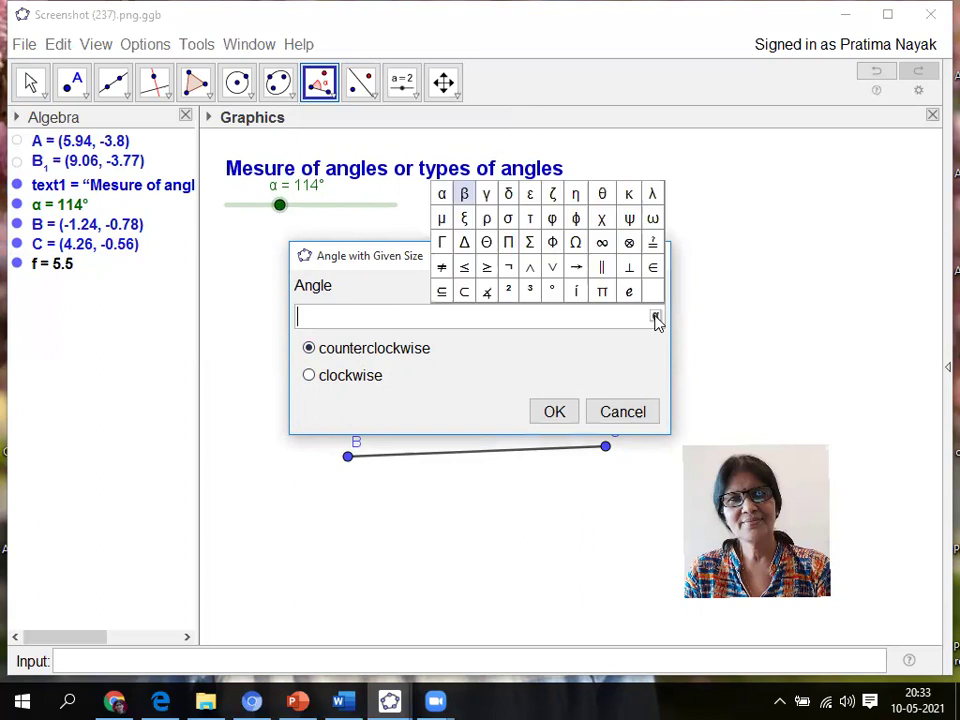
pyautogui.click(443, 192)
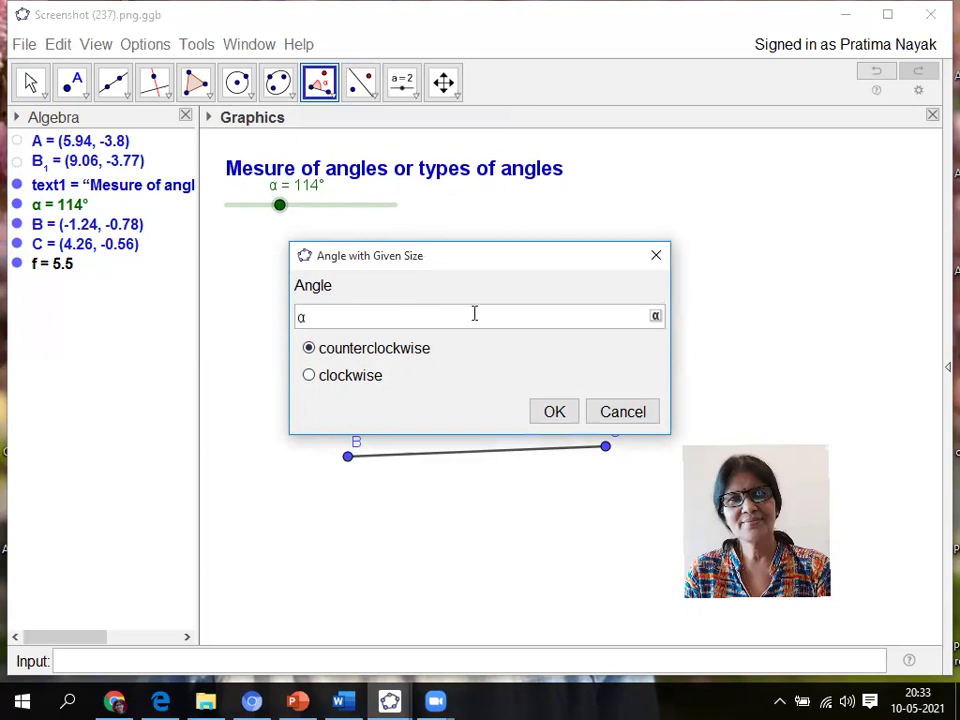
pyautogui.click(309, 320)
pyautogui.click(555, 418)
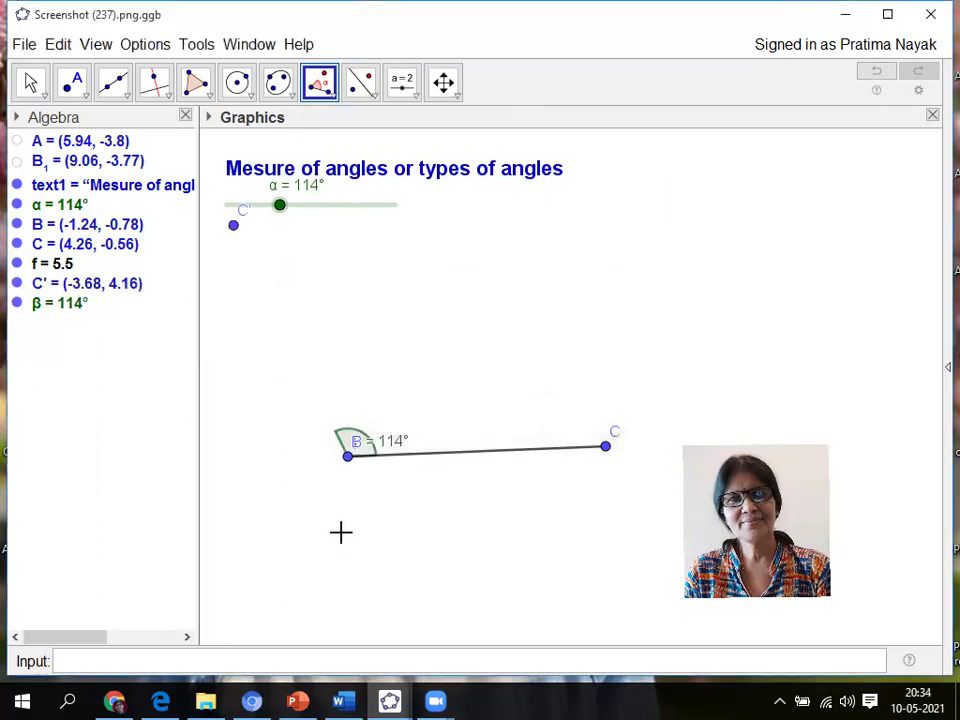
# Move slider α to 58°
pyautogui.press('Escape')
pyautogui.moveTo(283, 207); pyautogui.dragTo(266, 219)
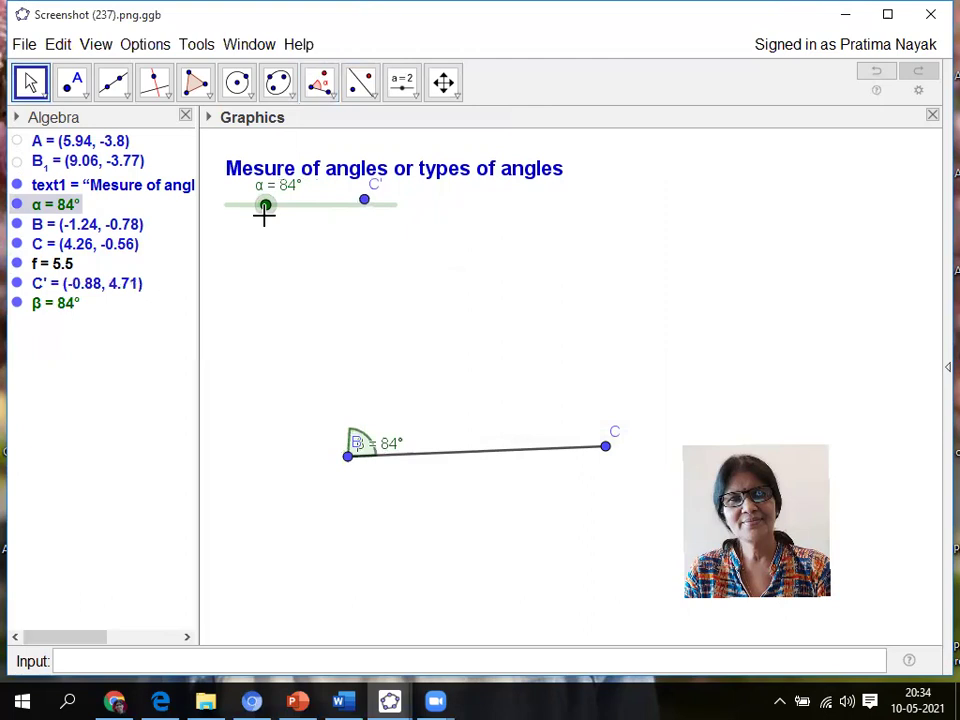
pyautogui.moveTo(264, 215); pyautogui.dragTo(252, 205)
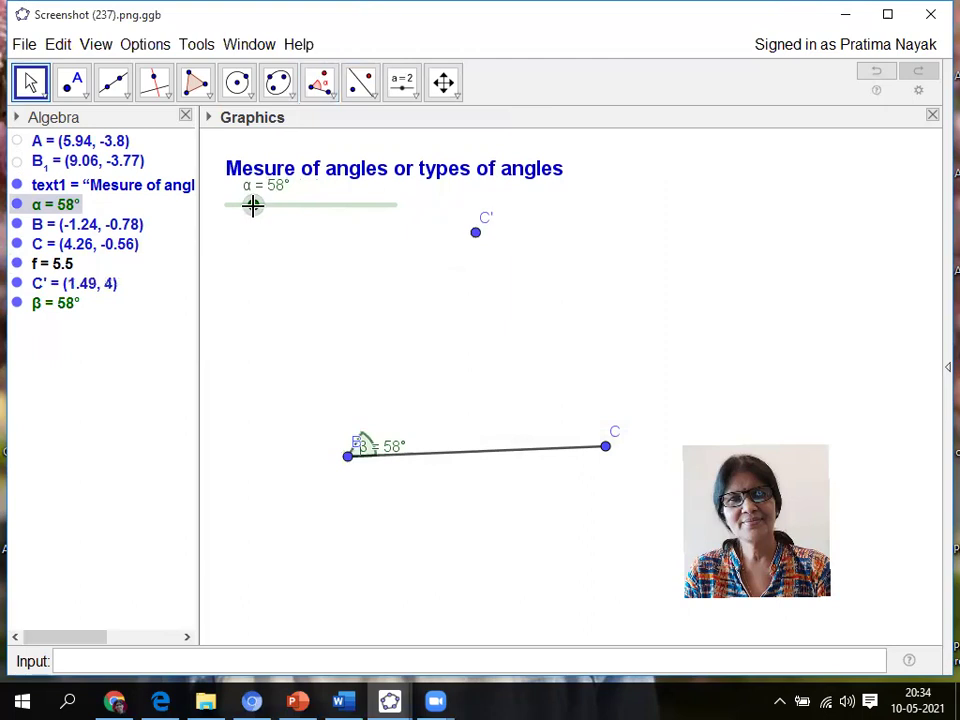
# Rename the rotated point C' as A
pyautogui.rightClick(483, 226)
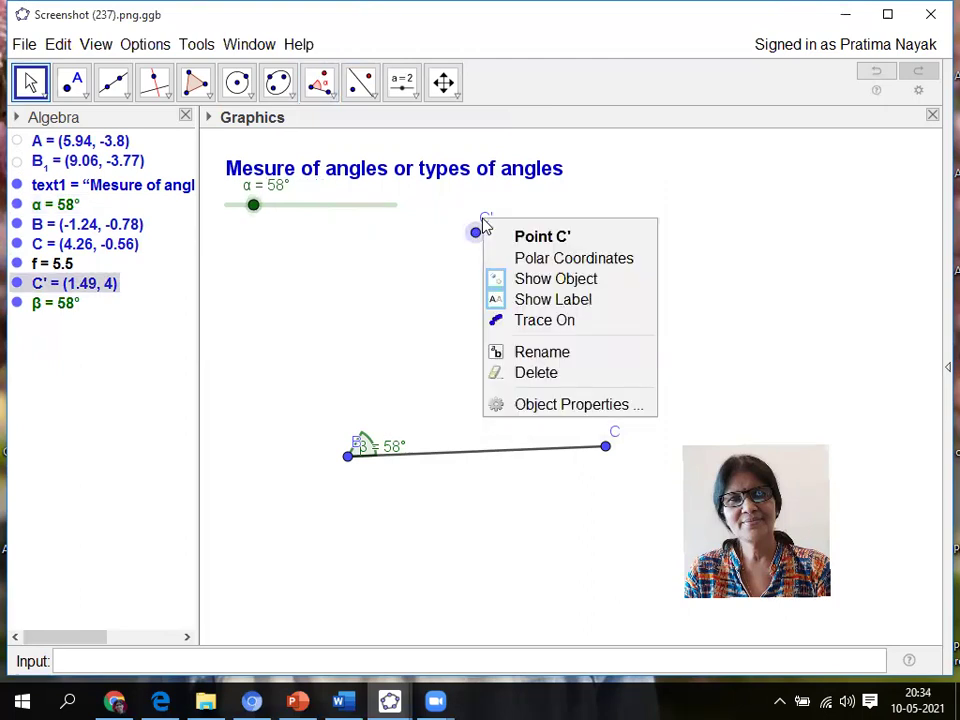
pyautogui.click(546, 362)
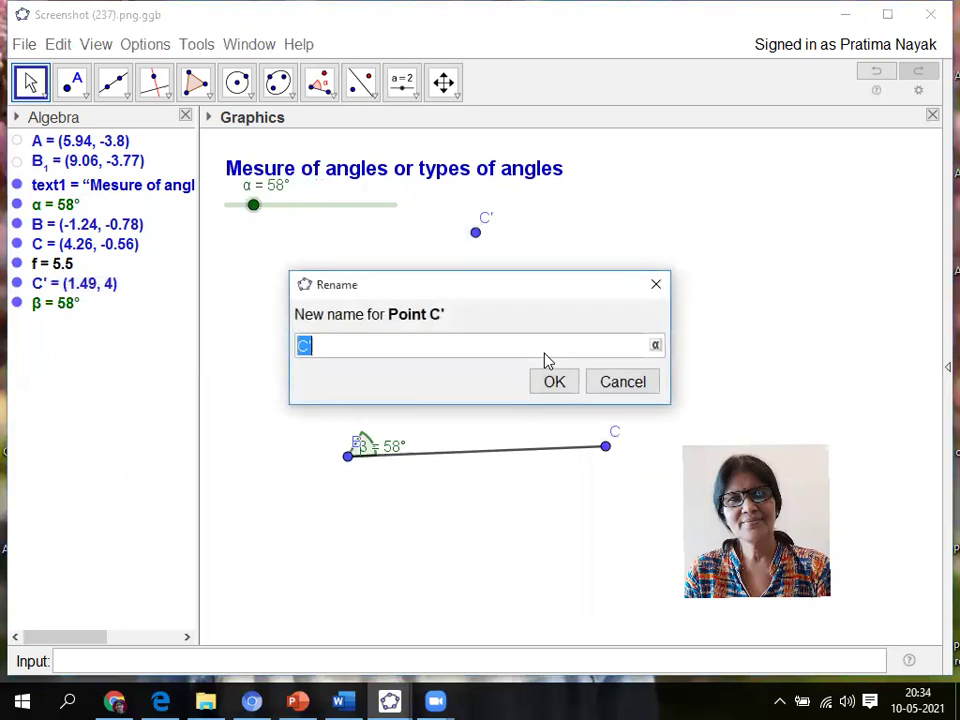
pyautogui.write('B')
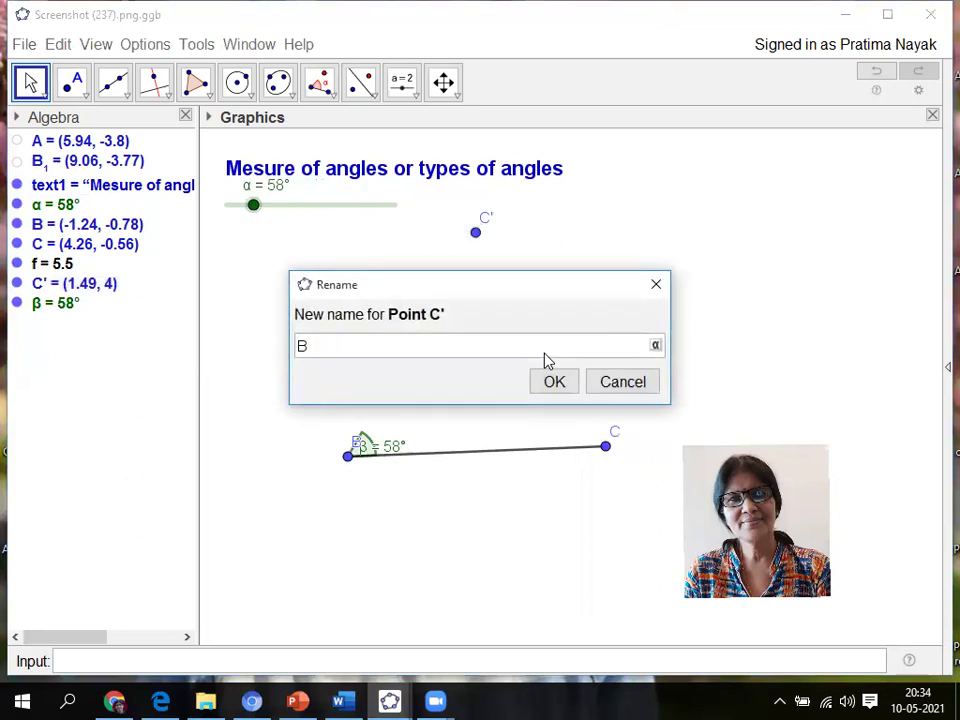
pyautogui.press('BackSpace')
pyautogui.click(554, 382)
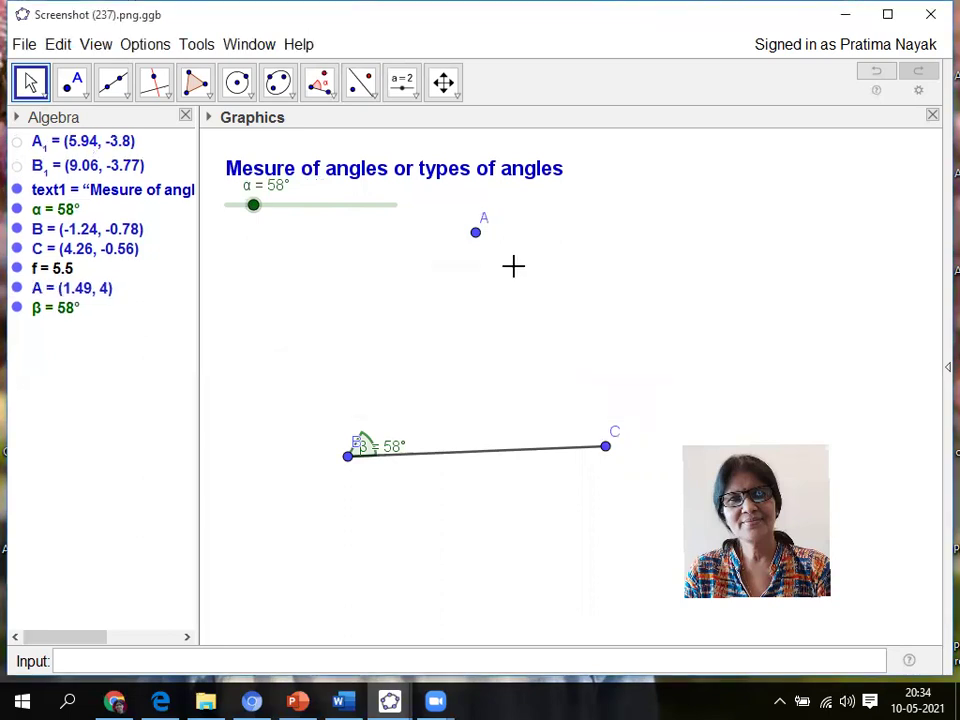
# Draw a segment from point A to vertex B and hide its label
pyautogui.click(124, 96)
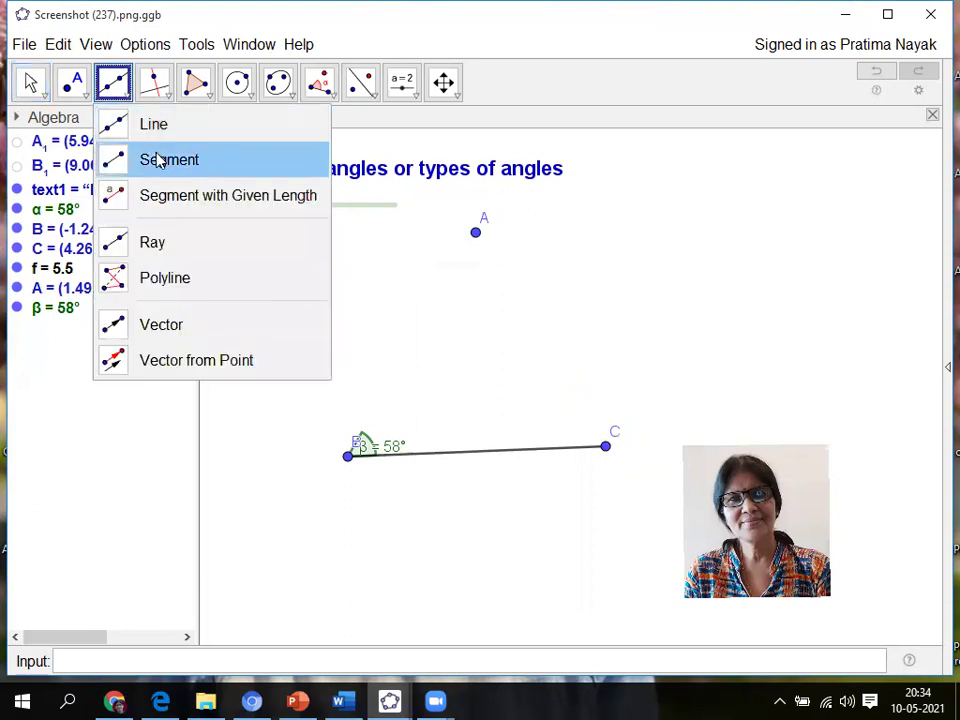
pyautogui.click(156, 159)
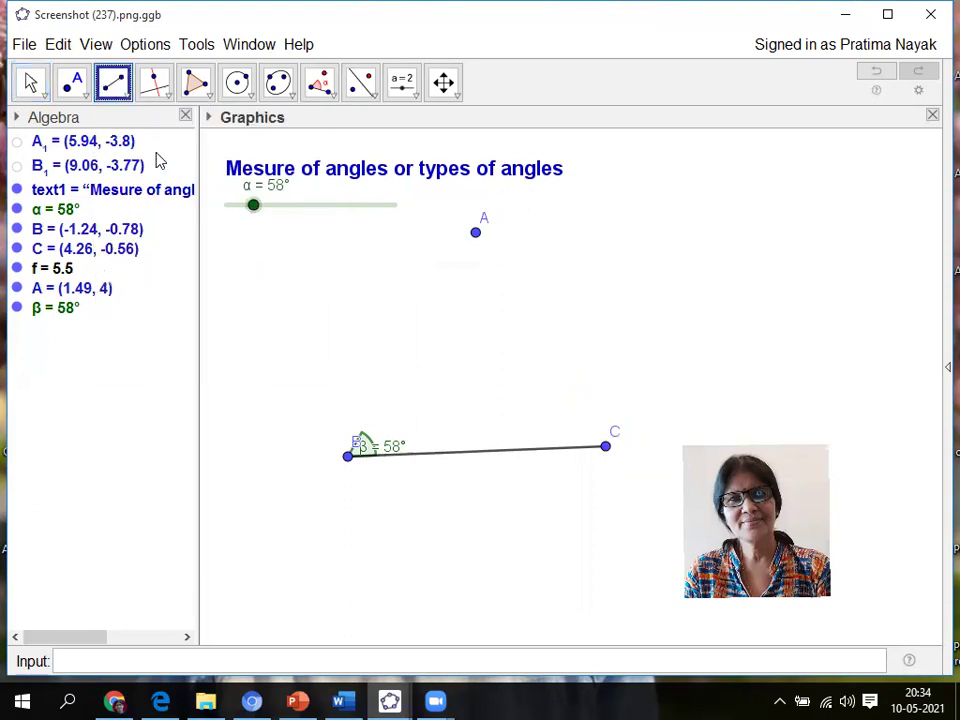
pyautogui.click(475, 232)
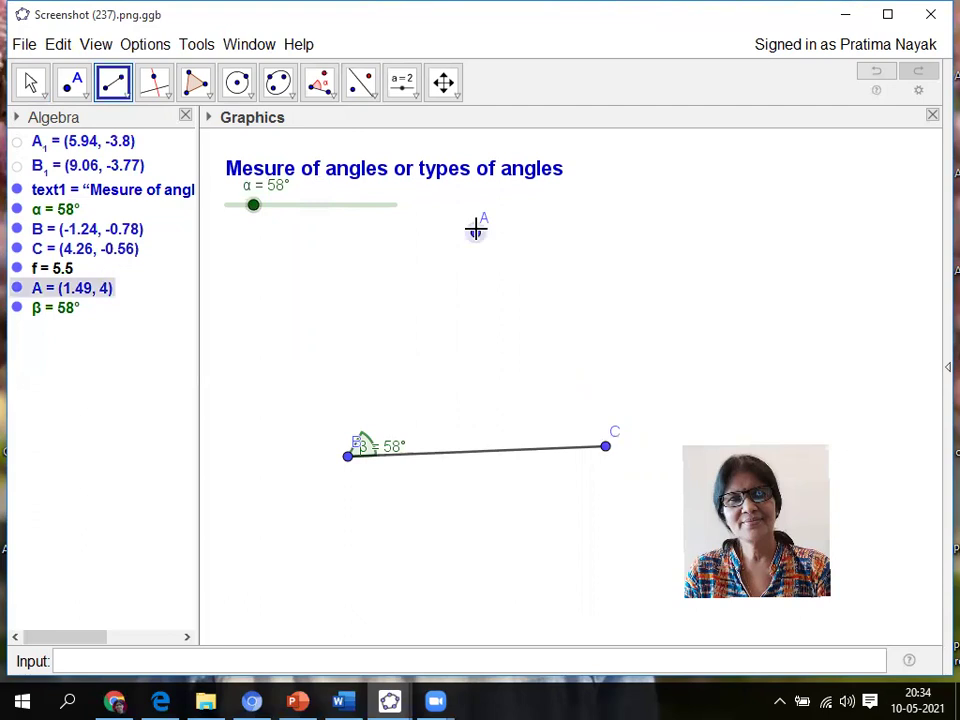
pyautogui.click(348, 456)
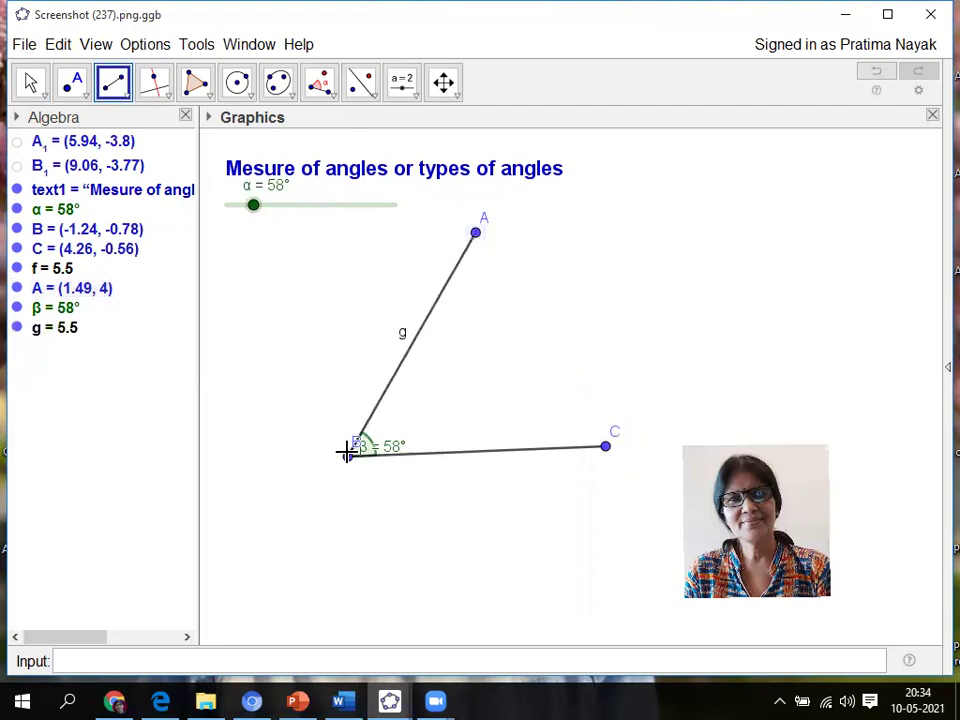
pyautogui.rightClick(420, 336)
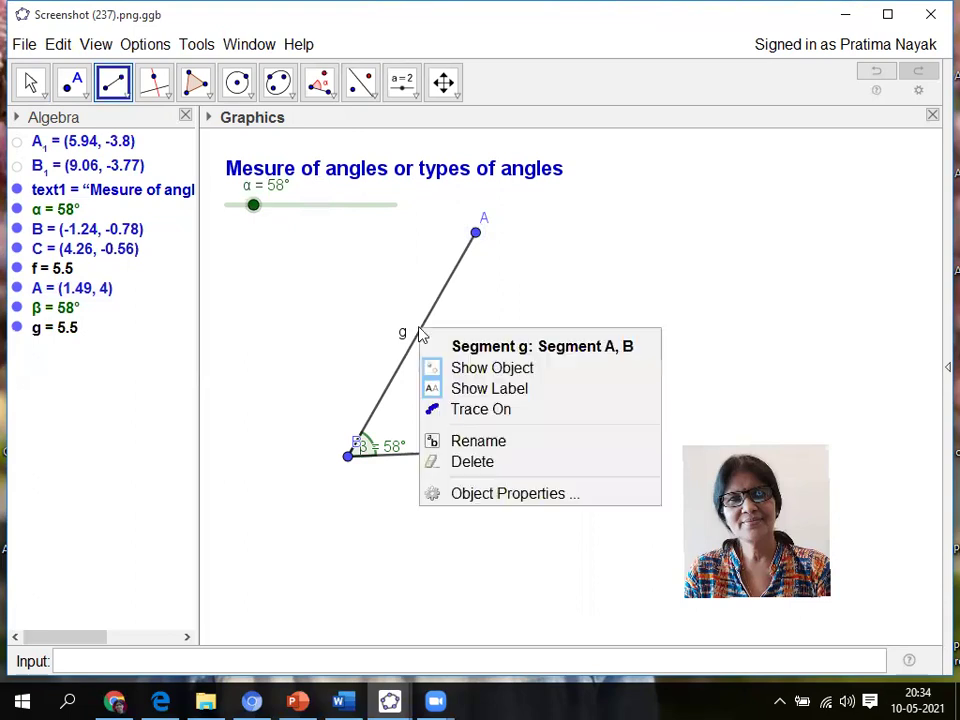
pyautogui.click(466, 390)
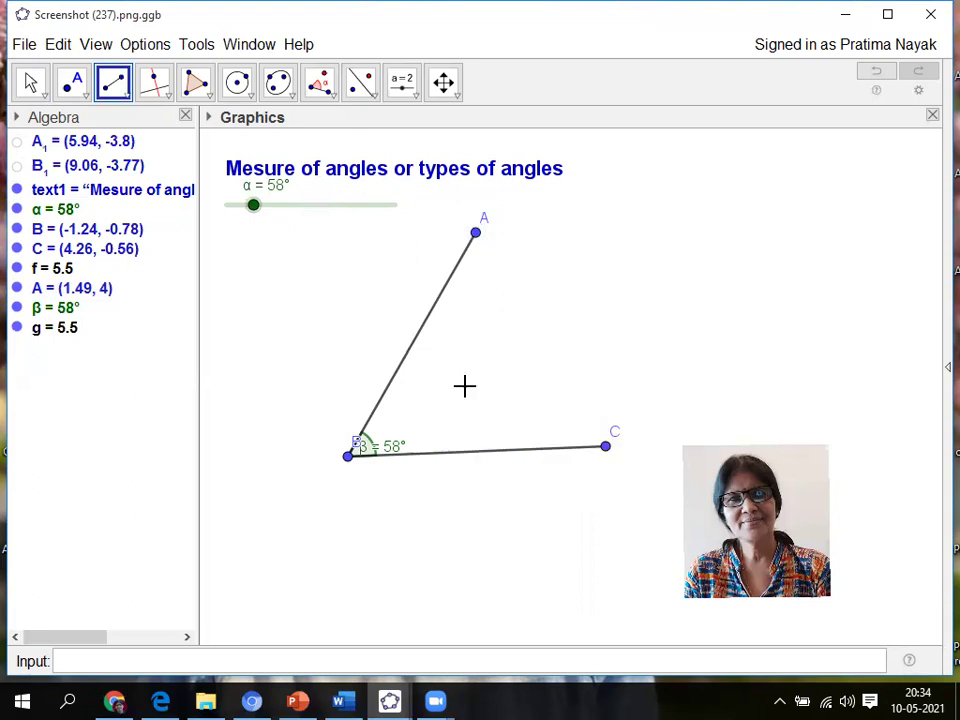
pyautogui.click(365, 447)
pyautogui.click(390, 440)
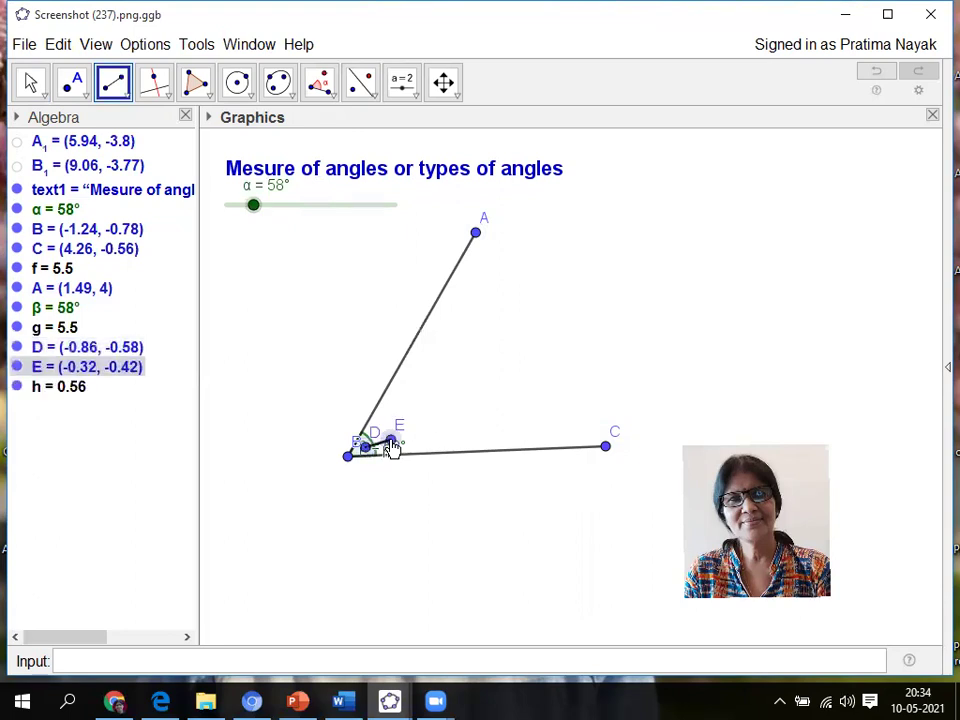
pyautogui.press('Escape')
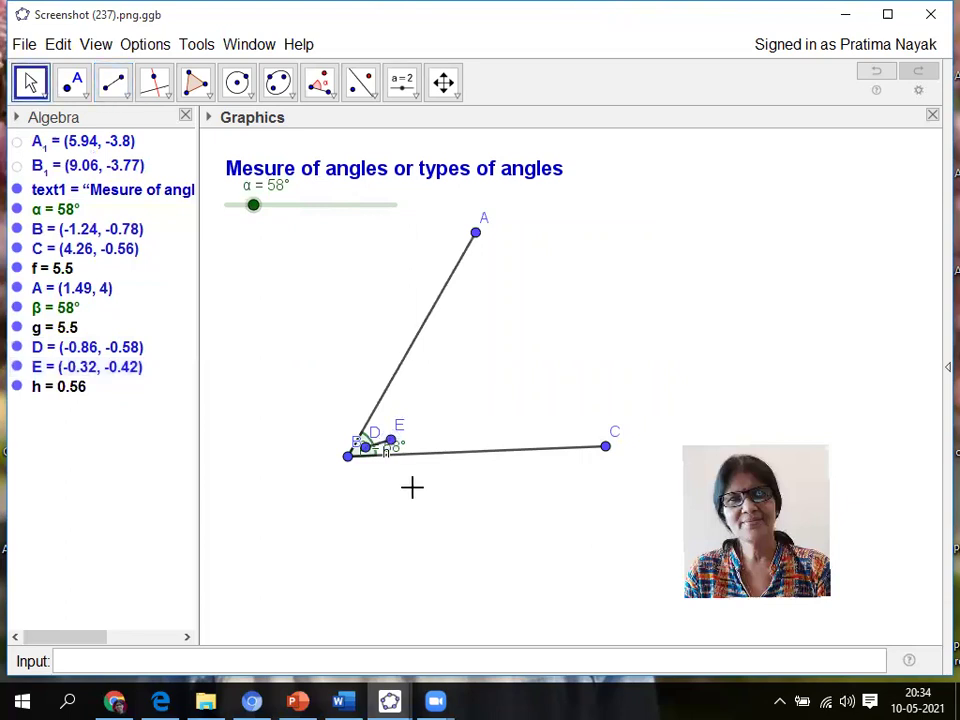
pyautogui.hotkey('ctrl', 'z')
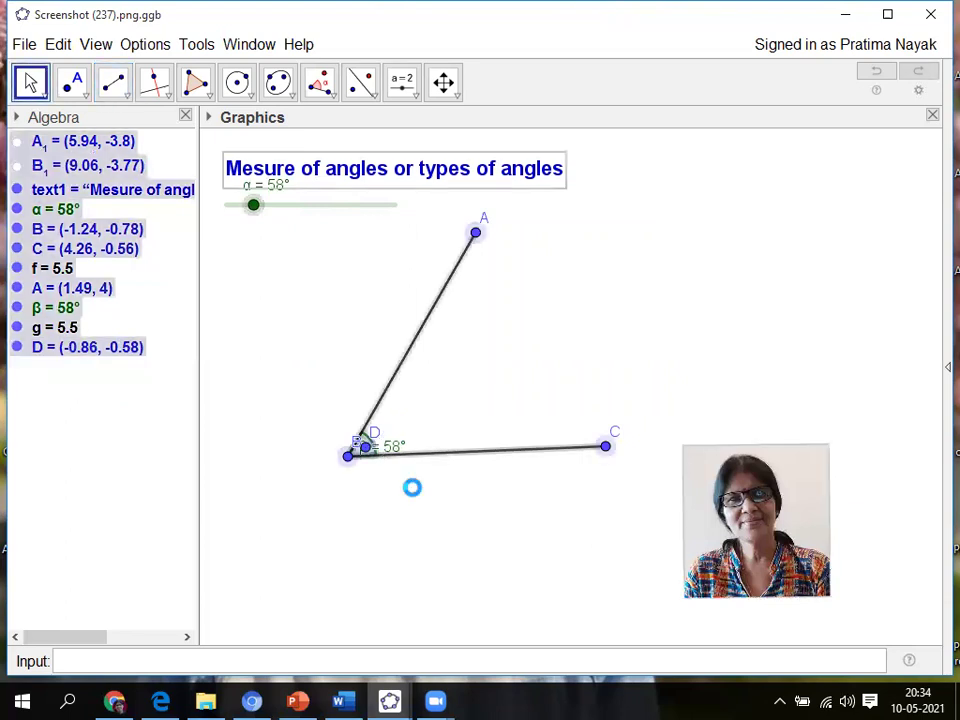
pyautogui.rightClick(367, 451)
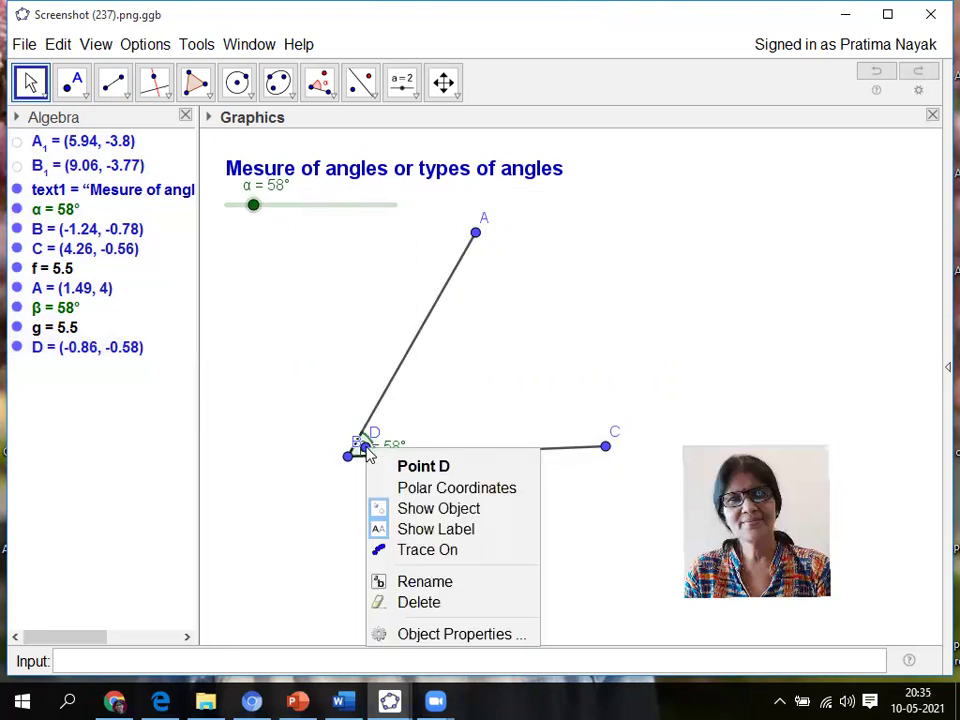
pyautogui.click(436, 604)
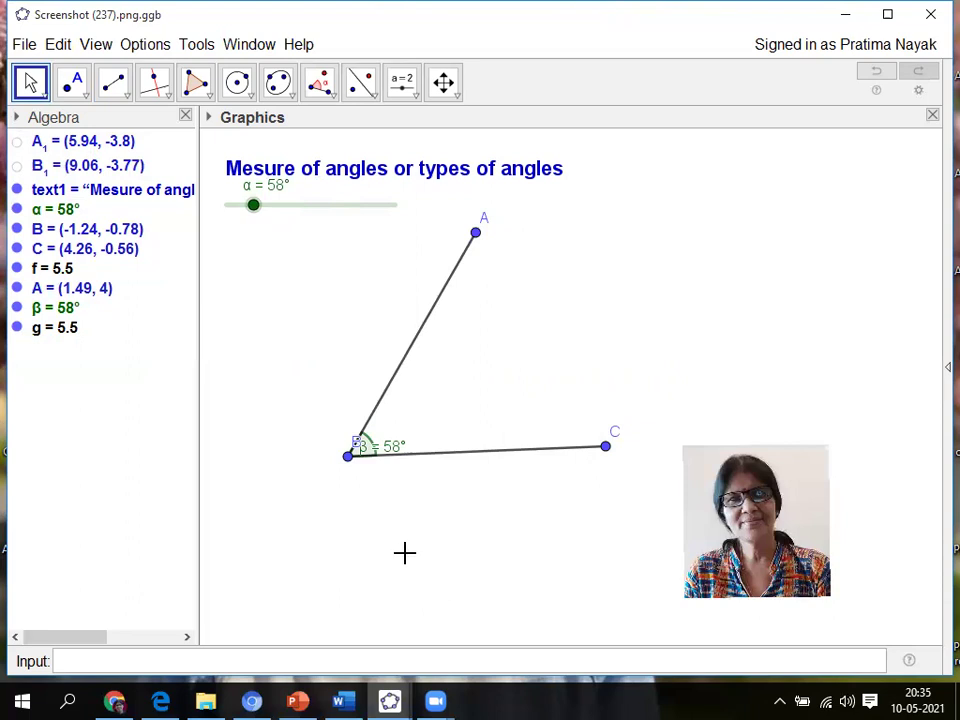
# Set the label of angle β to show only its value
pyautogui.rightClick(391, 454)
pyautogui.hotkey('ctrl', 'e')
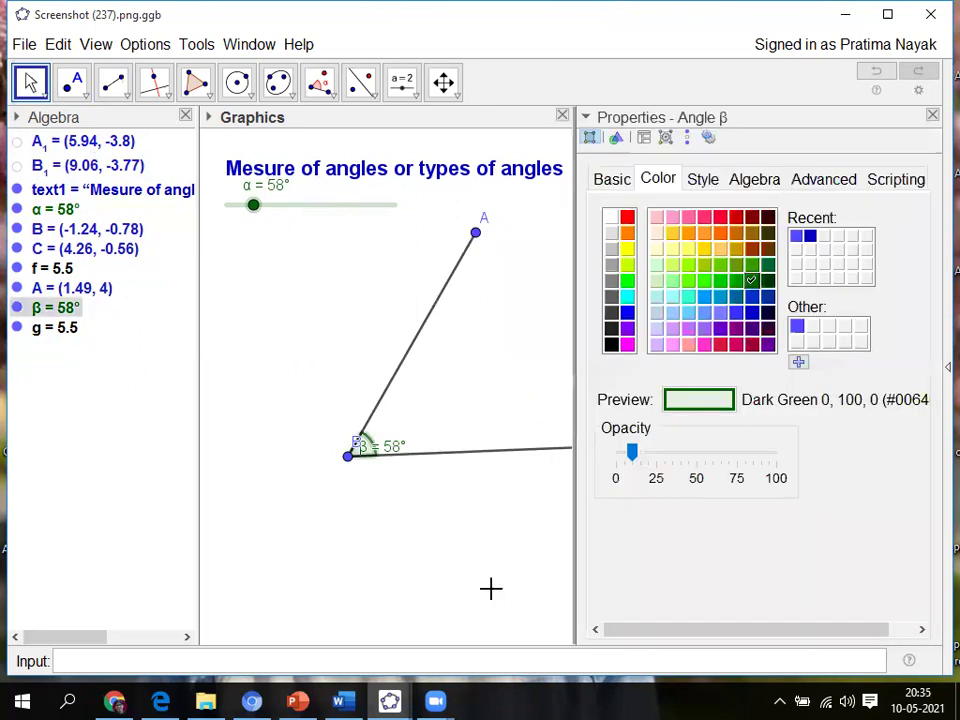
pyautogui.click(621, 183)
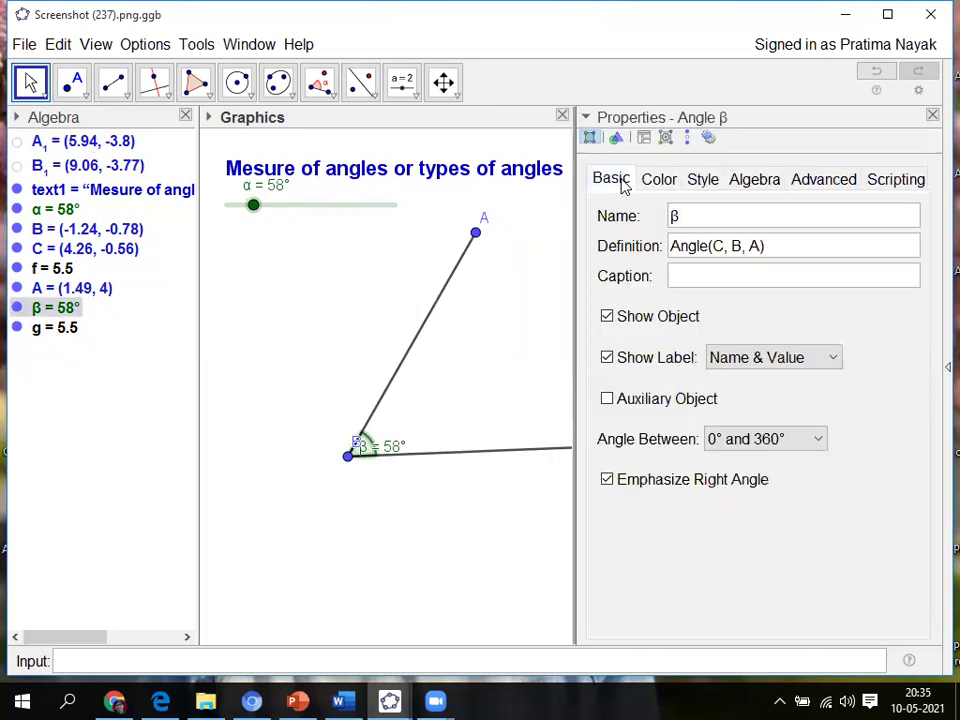
pyautogui.click(833, 360)
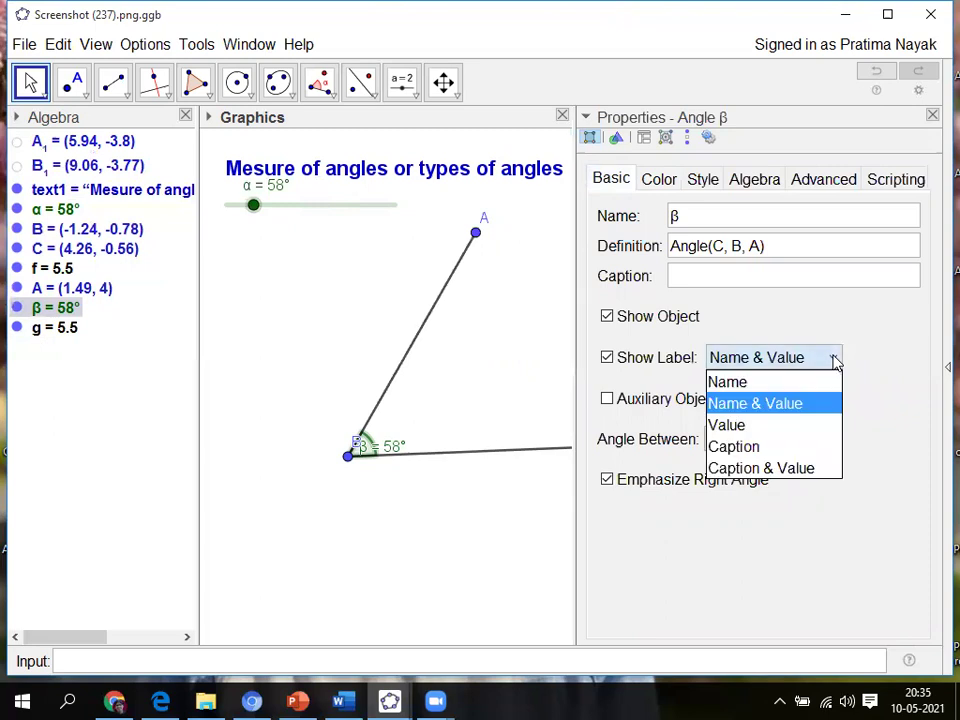
pyautogui.click(731, 425)
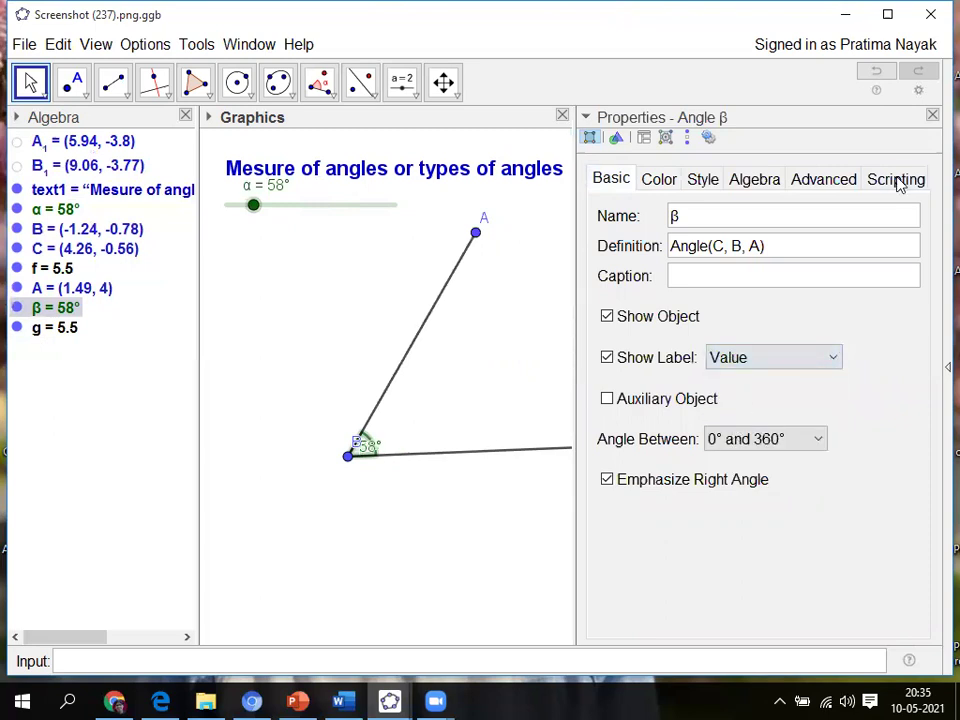
pyautogui.click(932, 116)
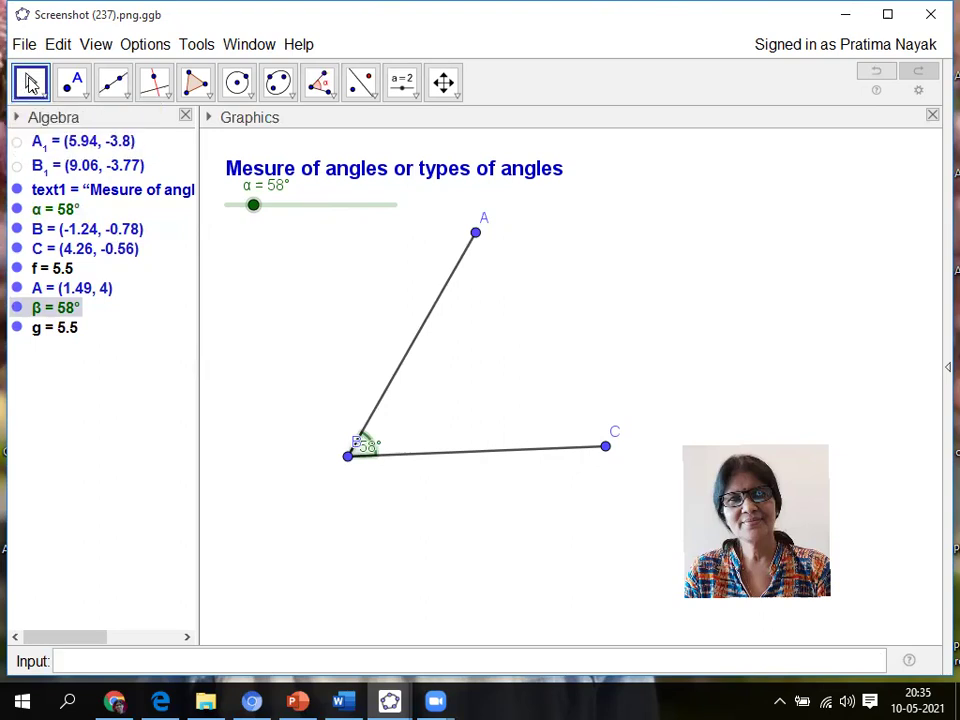
# Reposition label B just outside the vertex and the angle's value label beyond its arc, between the two arms
pyautogui.click(31, 84)
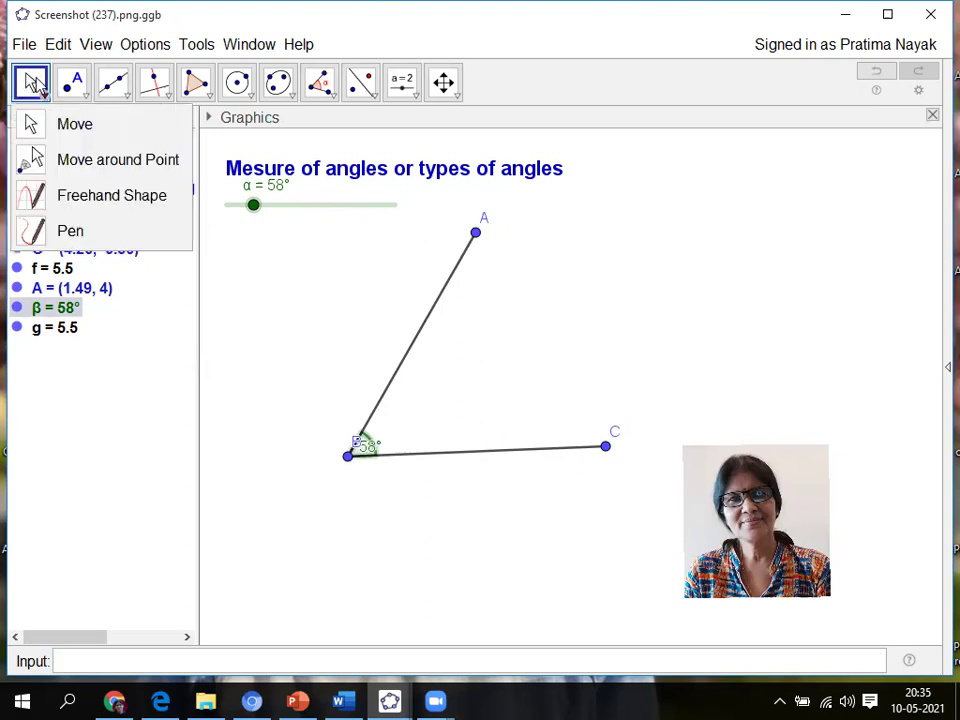
pyautogui.click(33, 84)
pyautogui.click(33, 84)
pyautogui.moveTo(358, 452); pyautogui.dragTo(321, 456)
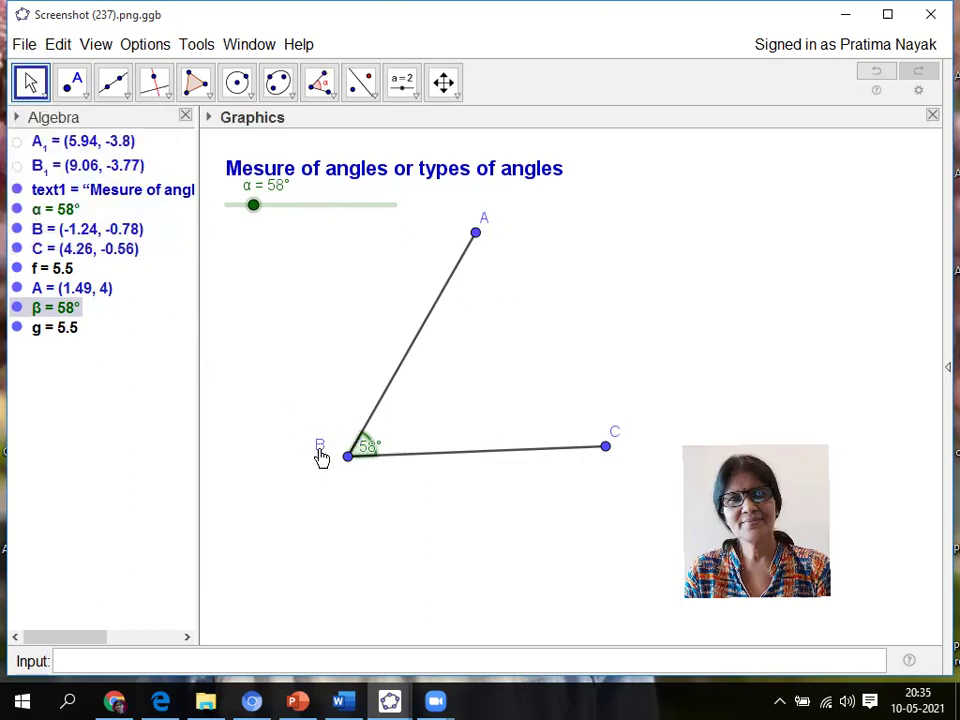
pyautogui.moveTo(327, 458); pyautogui.dragTo(394, 435)
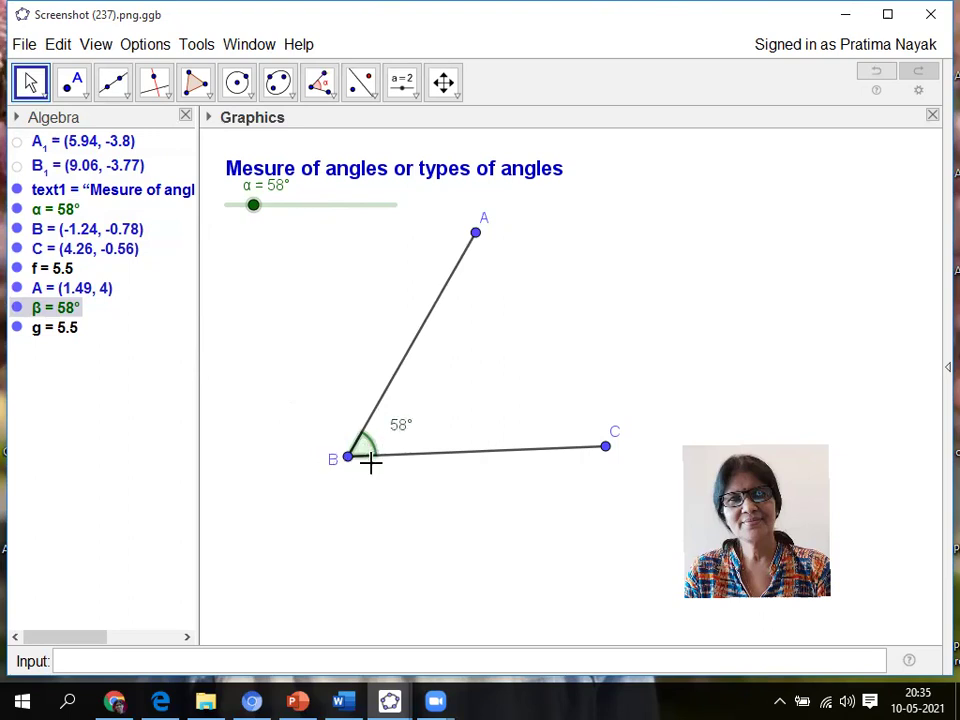
# Color angle β crimson and raise its fill opacity to about 60
pyautogui.rightClick(368, 455)
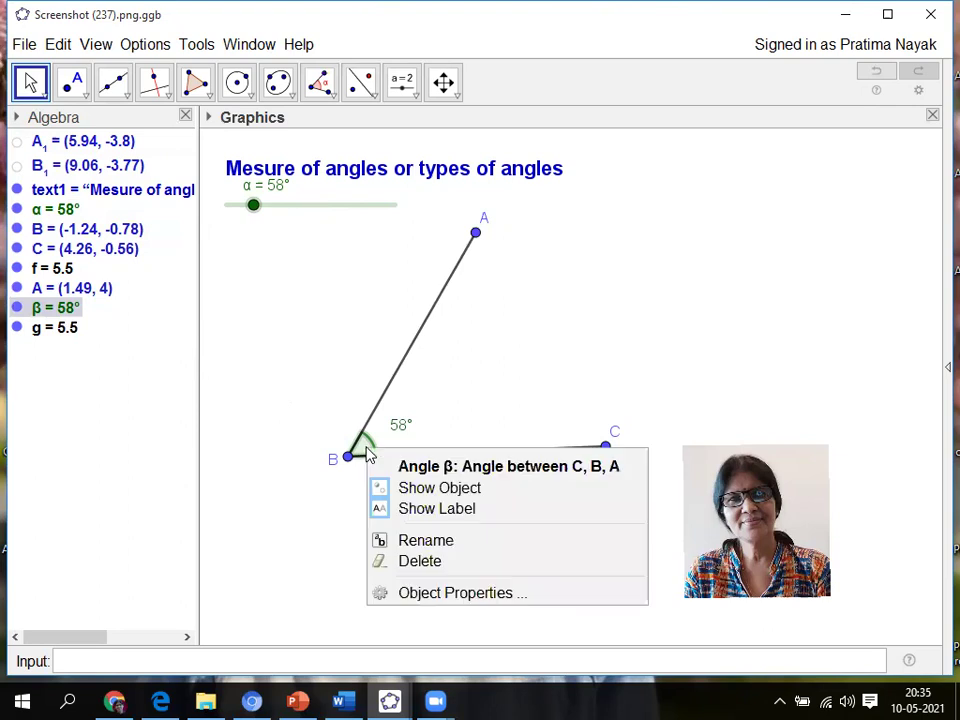
pyautogui.click(476, 594)
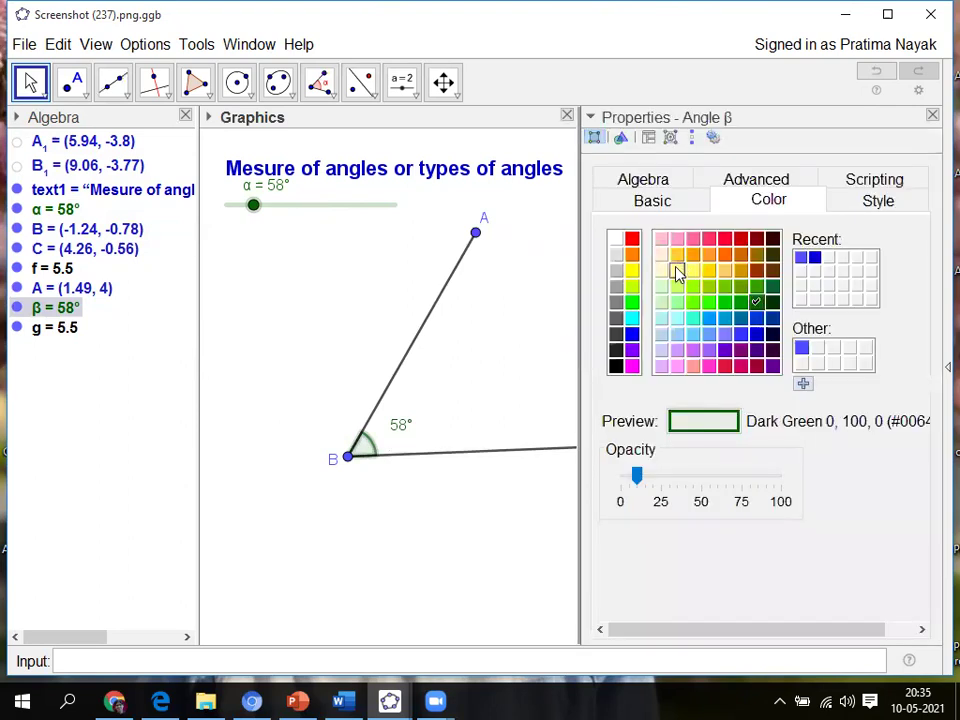
pyautogui.click(726, 366)
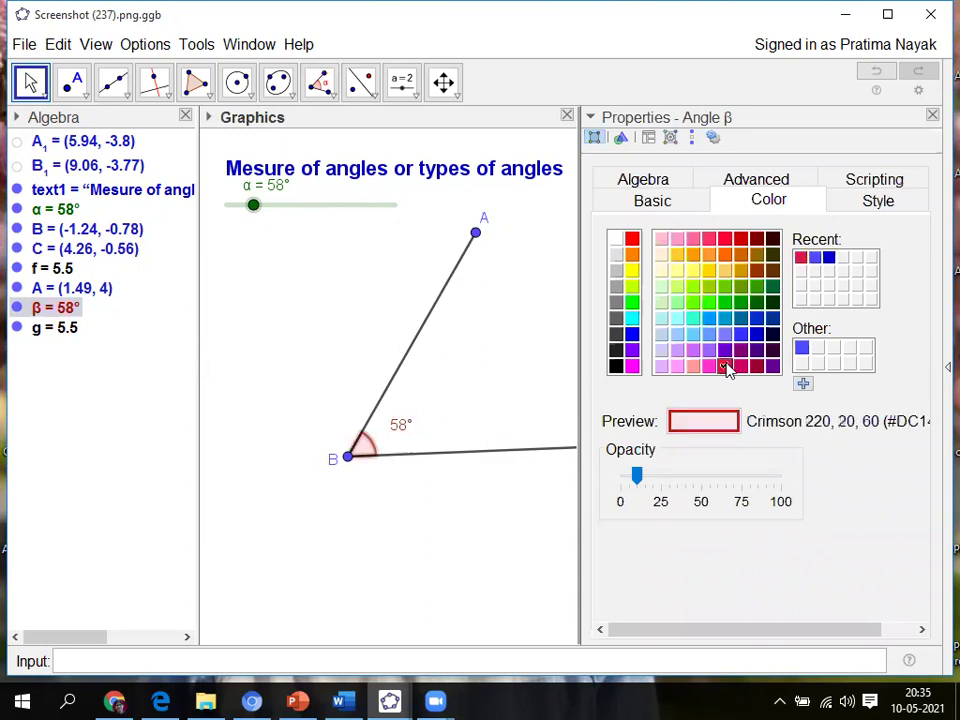
pyautogui.moveTo(637, 477); pyautogui.dragTo(716, 474)
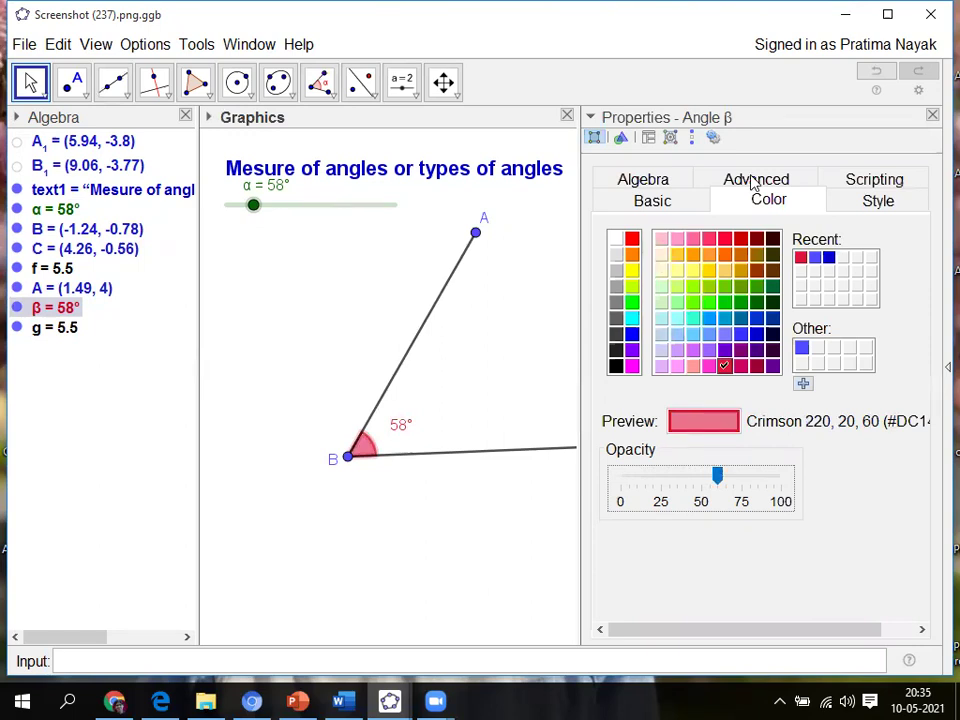
# Set angle β's line thickness to 7 and its fill opacity to 75
pyautogui.click(879, 201)
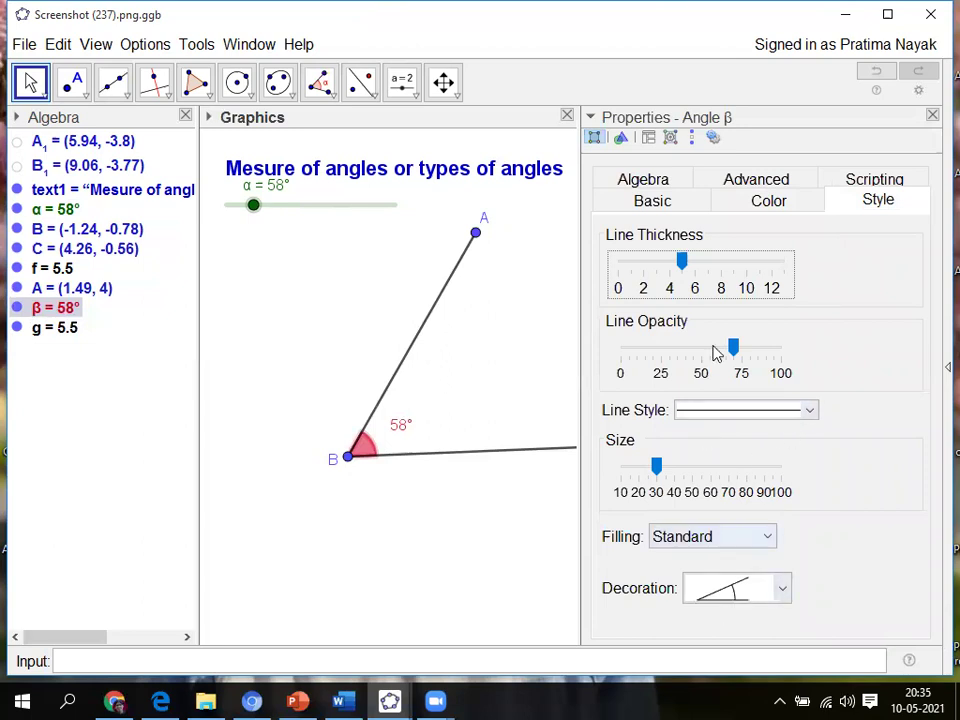
pyautogui.moveTo(684, 264); pyautogui.dragTo(709, 262)
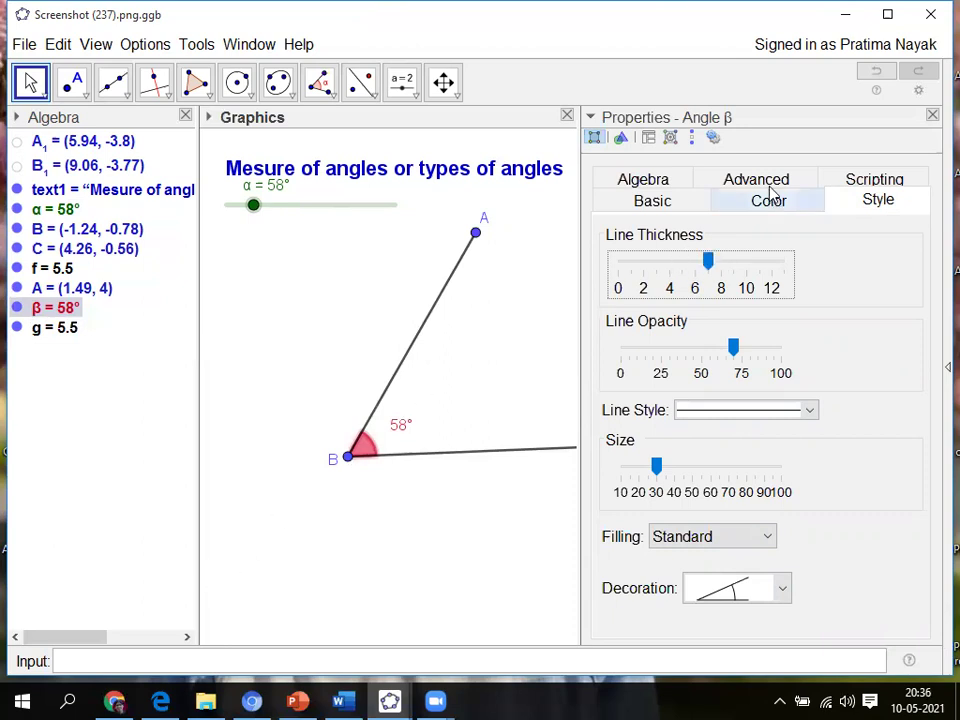
pyautogui.click(664, 184)
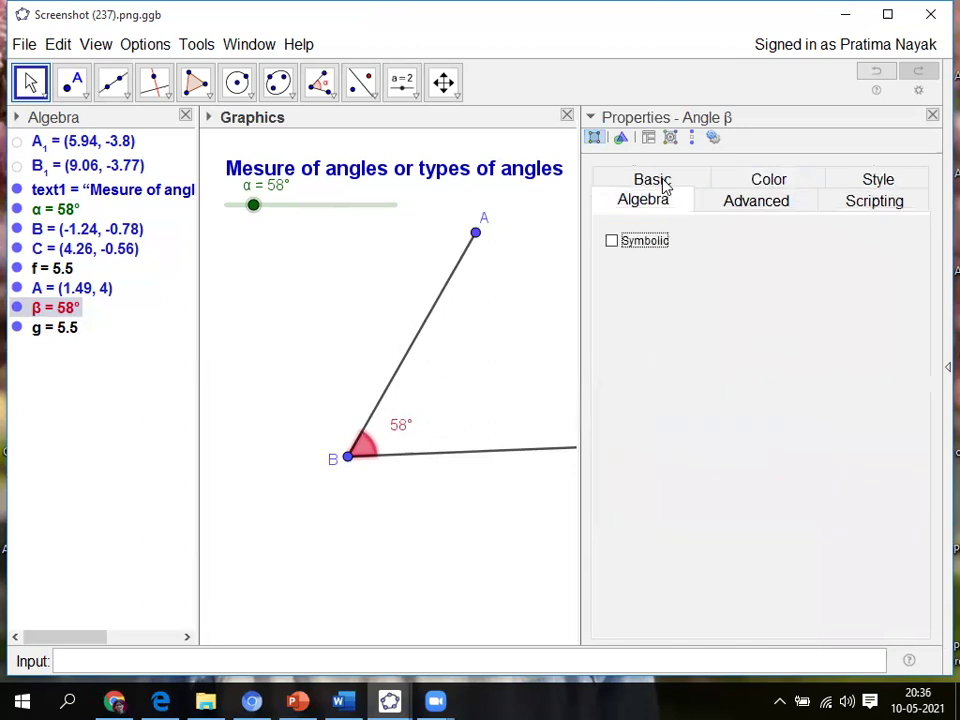
pyautogui.click(767, 189)
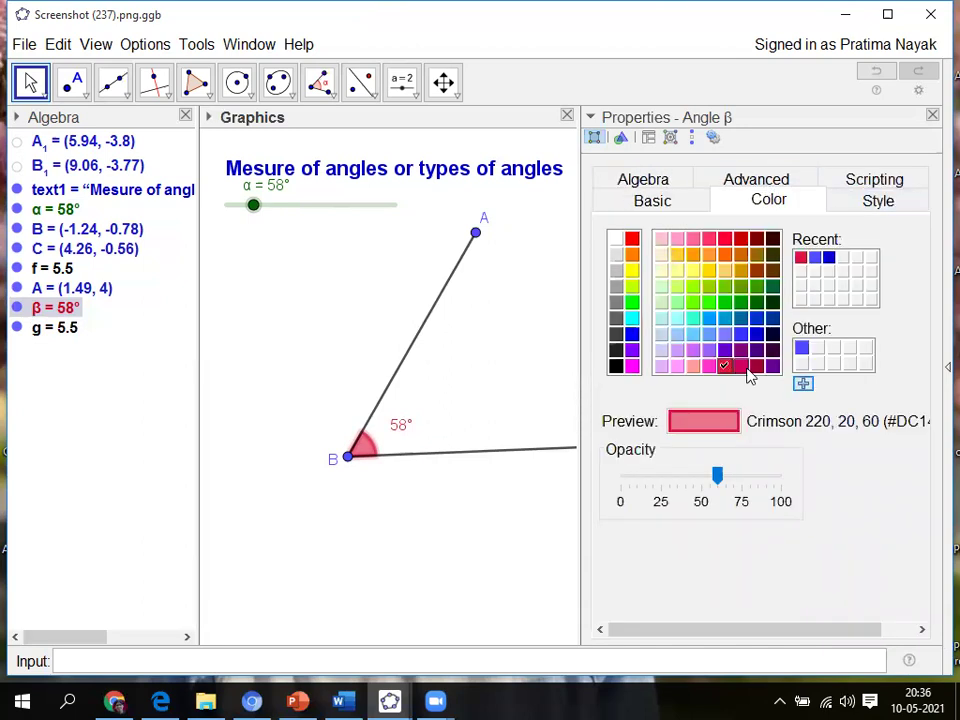
pyautogui.moveTo(718, 481); pyautogui.dragTo(741, 481)
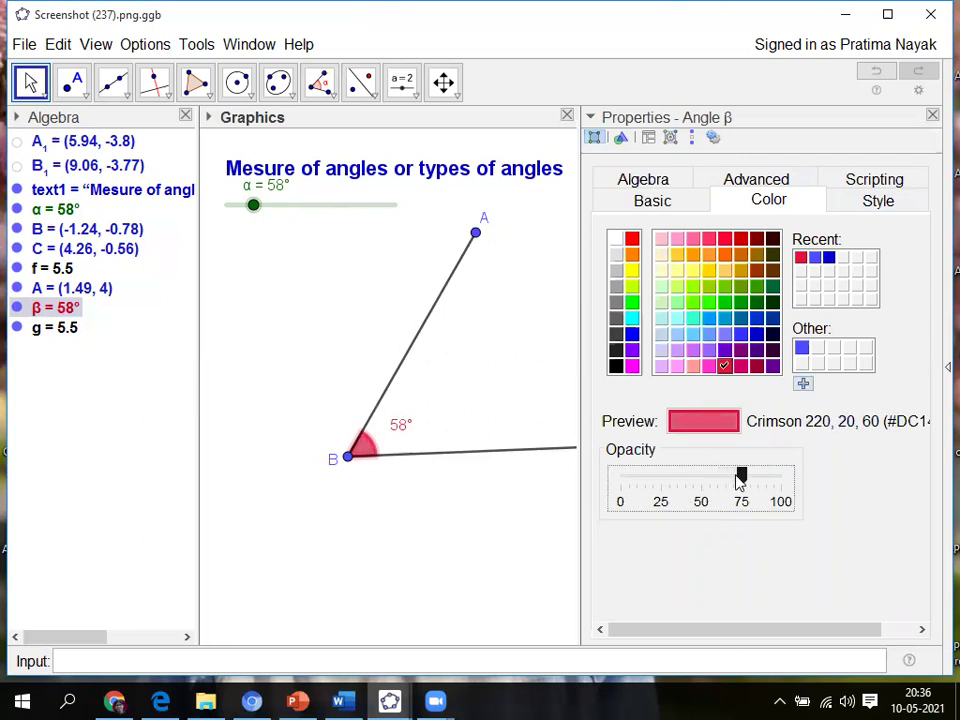
# Set angle β's line thickness to 8 and enlarge its arc size to about 75
pyautogui.click(880, 204)
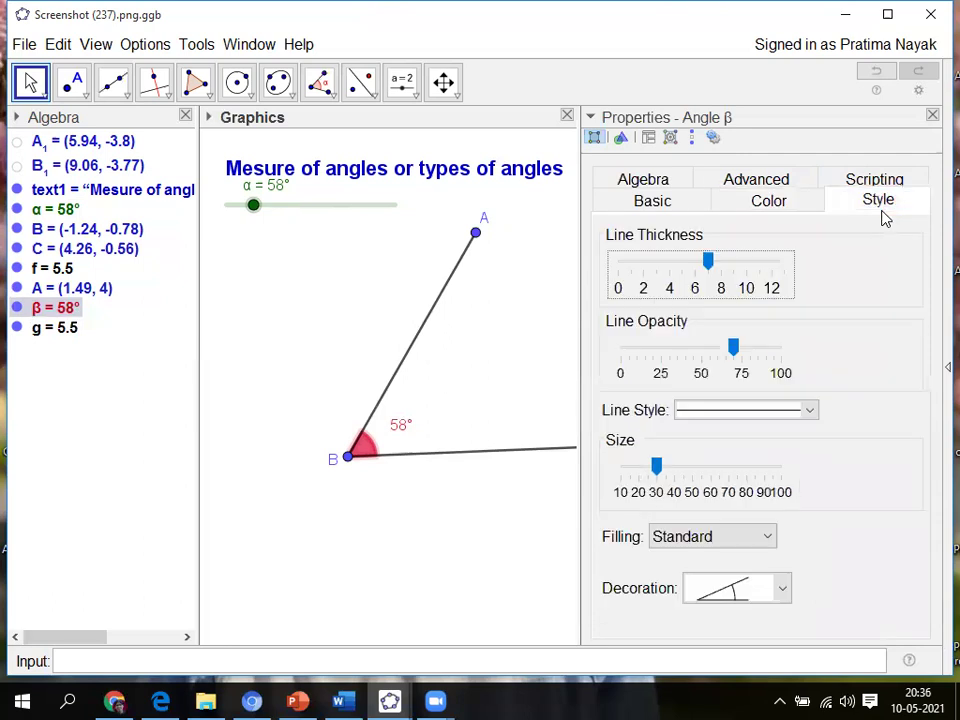
pyautogui.moveTo(709, 264); pyautogui.dragTo(728, 268)
pyautogui.moveTo(656, 466); pyautogui.dragTo(743, 470)
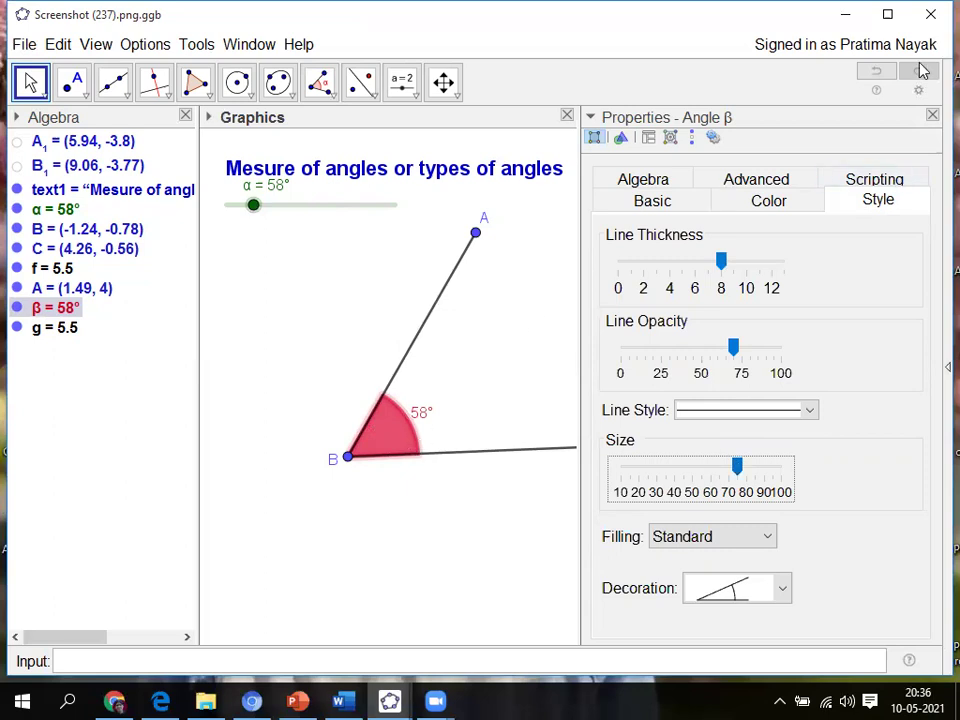
pyautogui.click(932, 117)
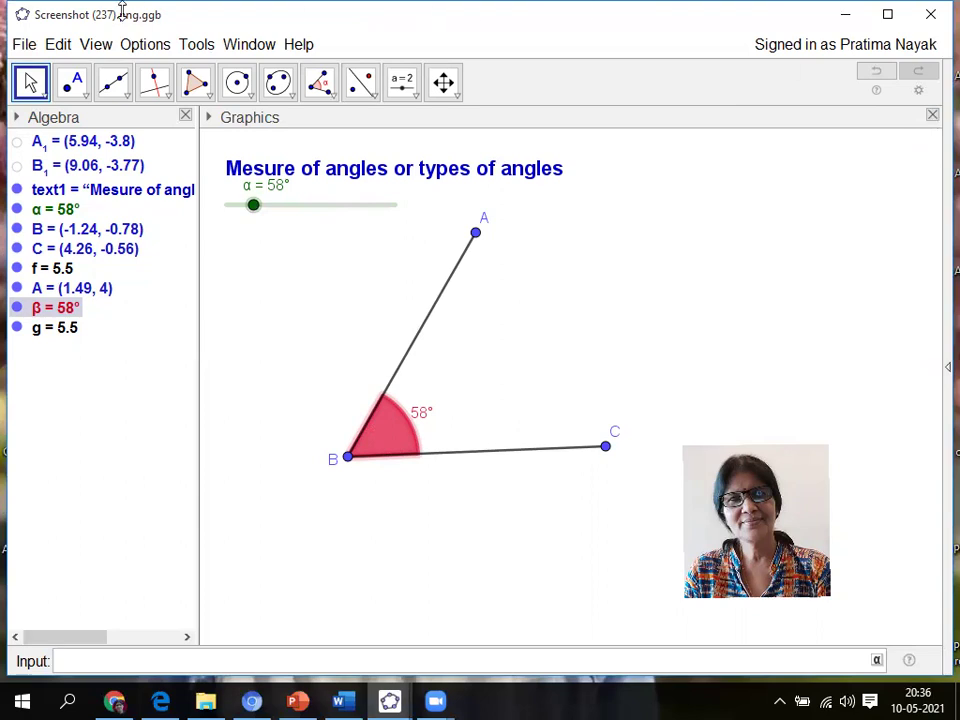
# Save a copy of the construction on the Desktop under the file name angles
pyautogui.click(24, 45)
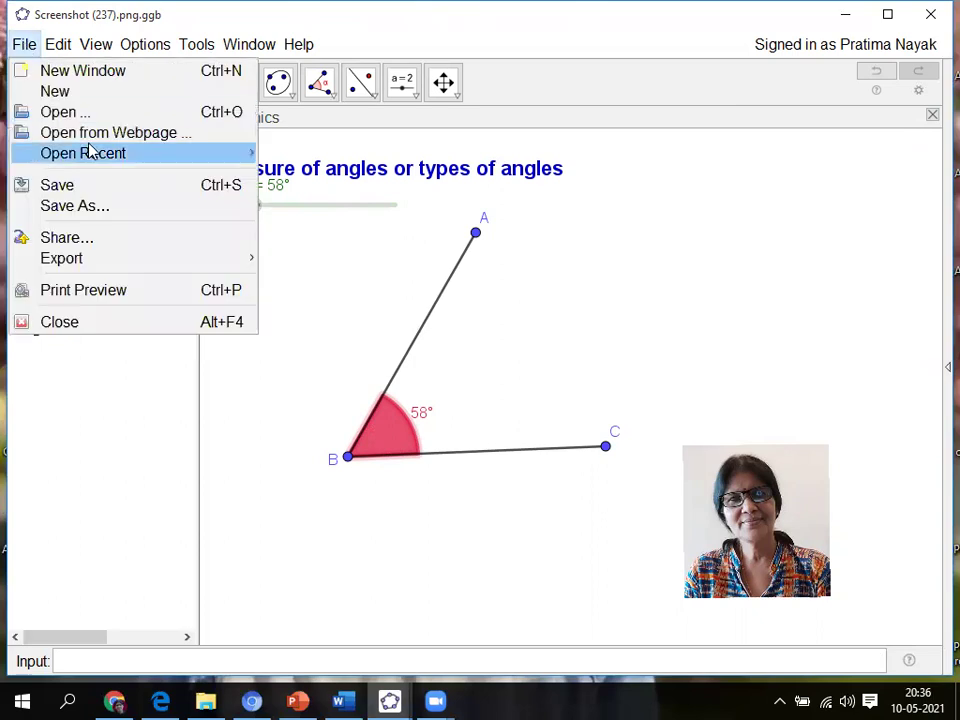
pyautogui.click(113, 208)
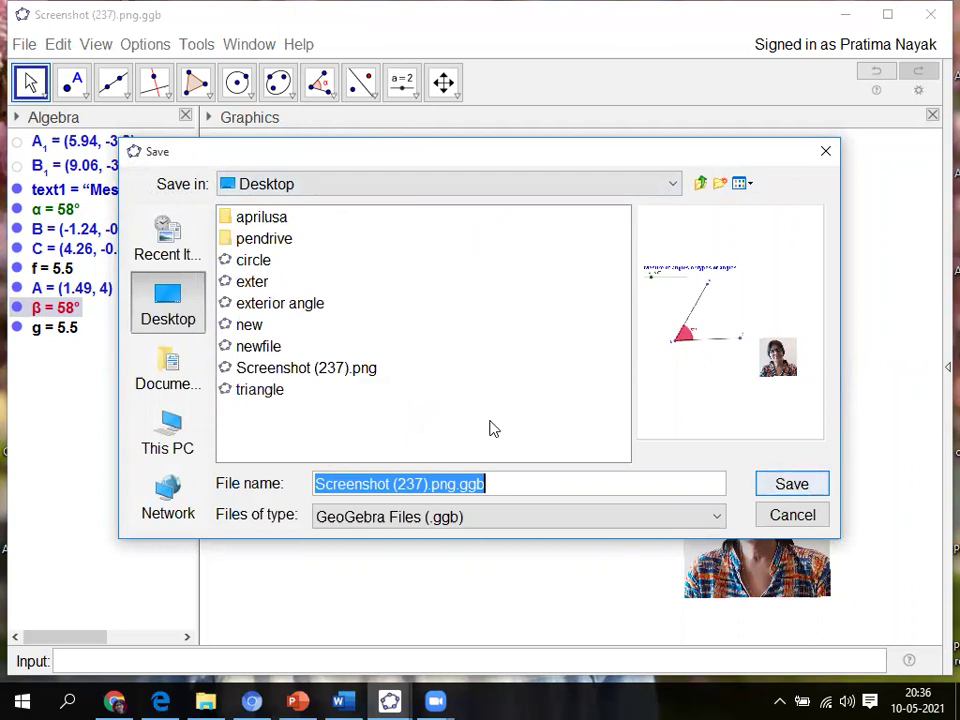
pyautogui.write('angles')
pyautogui.click(795, 486)
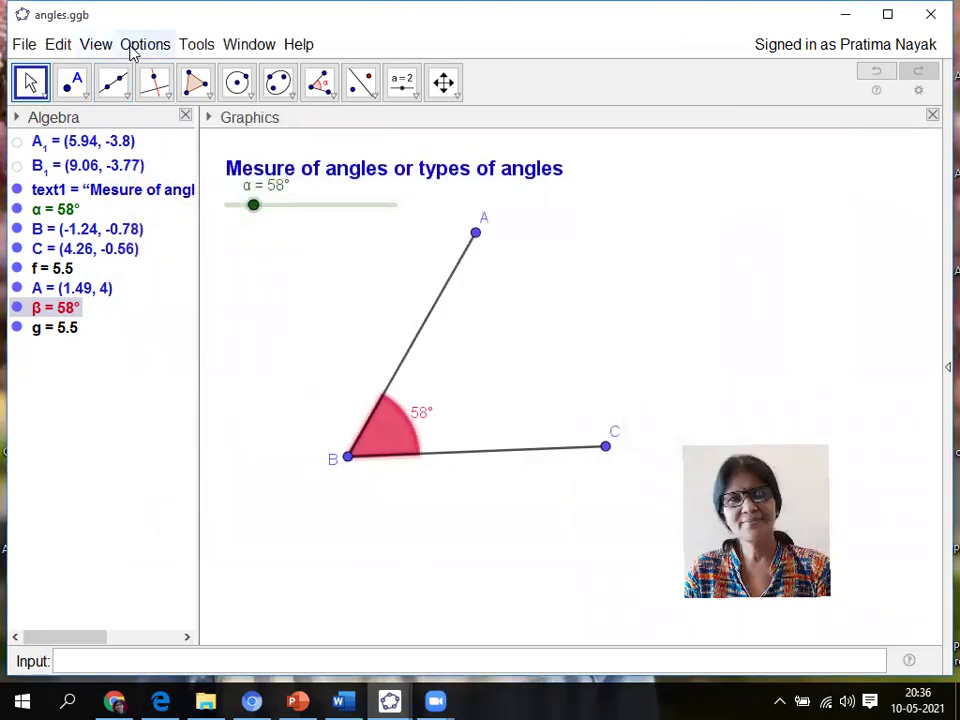
# Hide the Algebra view
pyautogui.click(97, 44)
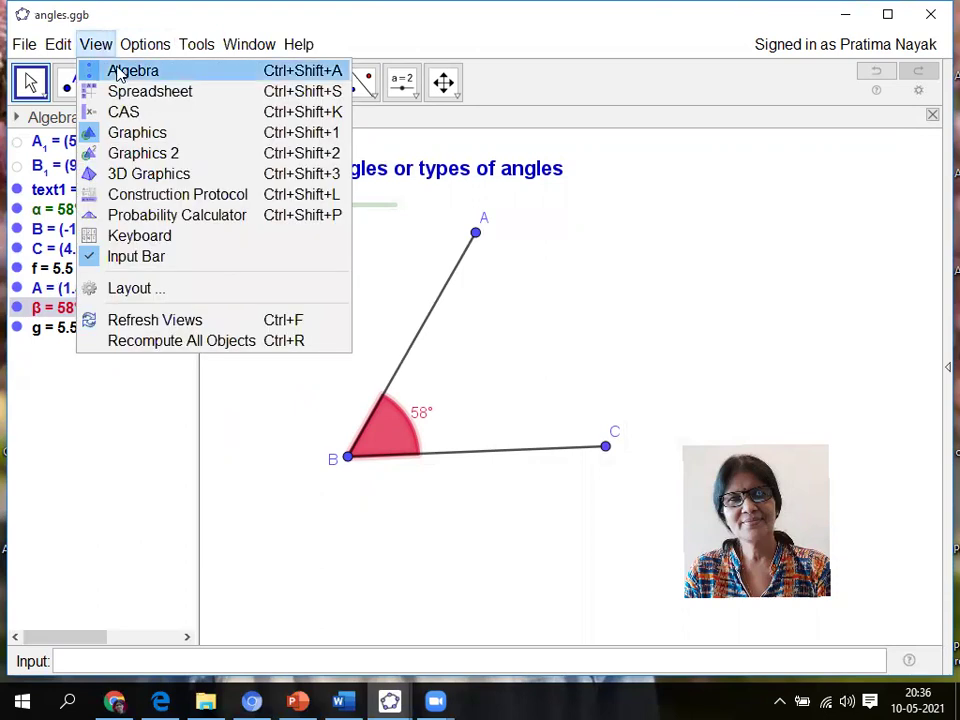
pyautogui.click(118, 72)
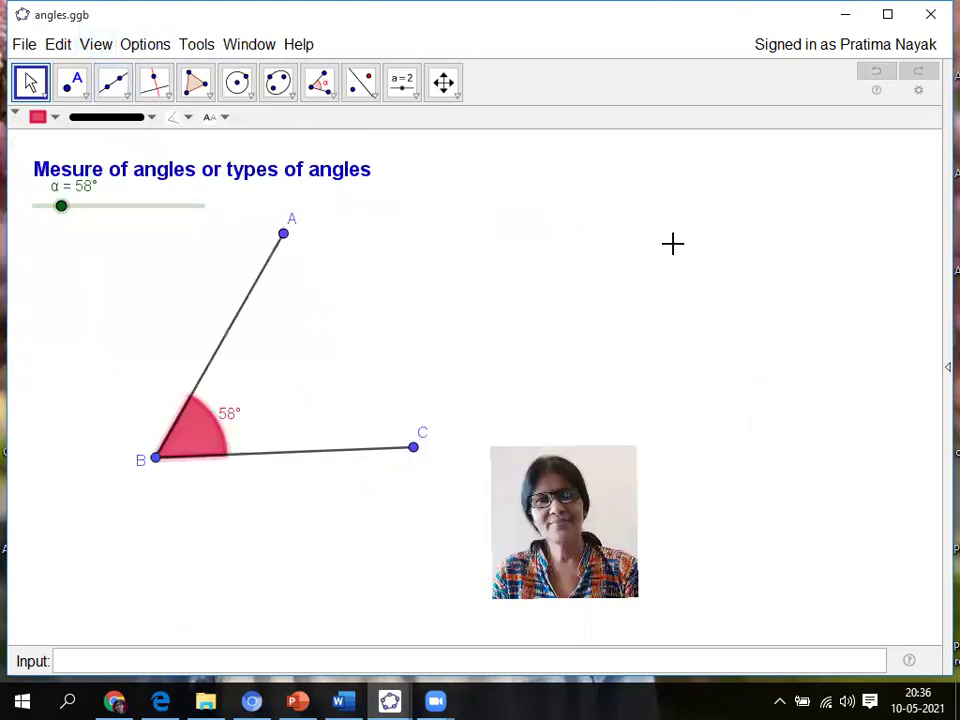
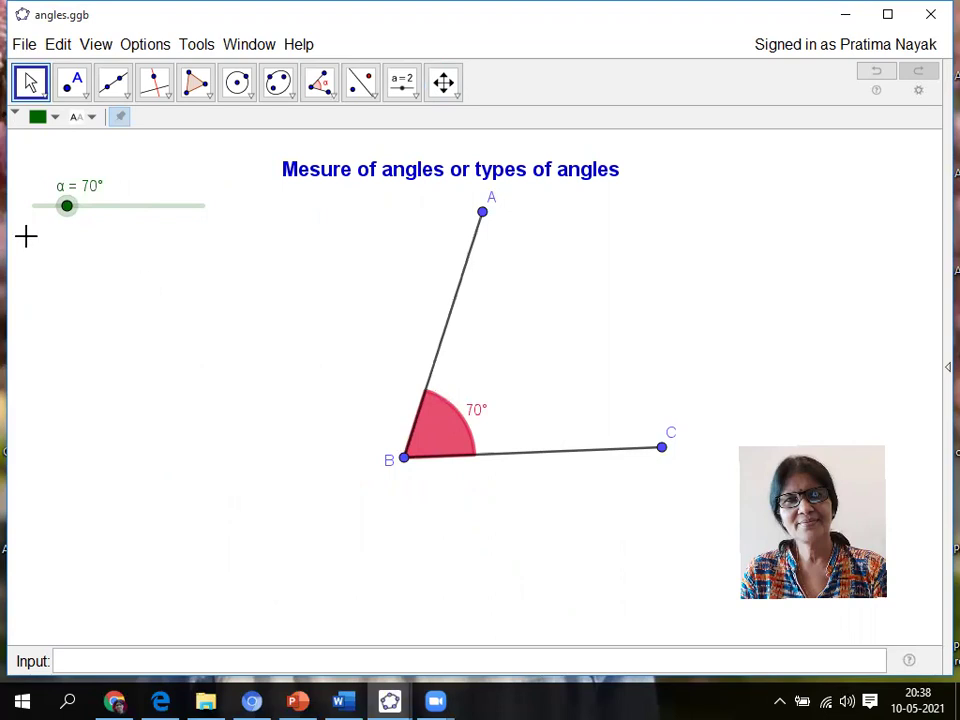
# Start the animation of slider α and pause it after the angle has swept through several positions
pyautogui.rightClick(68, 207)
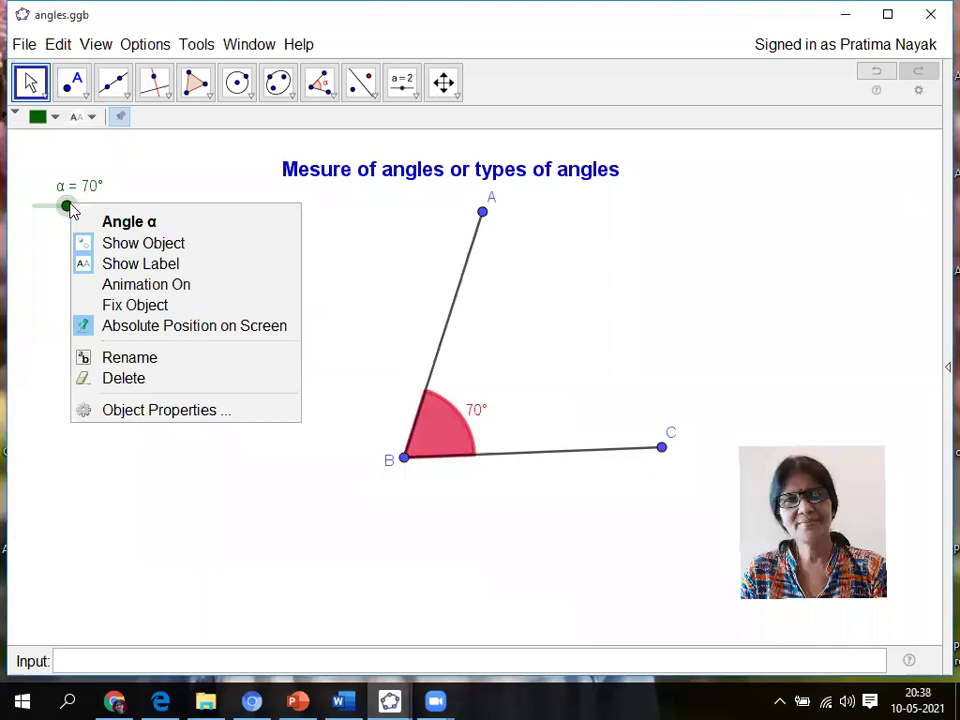
pyautogui.click(135, 286)
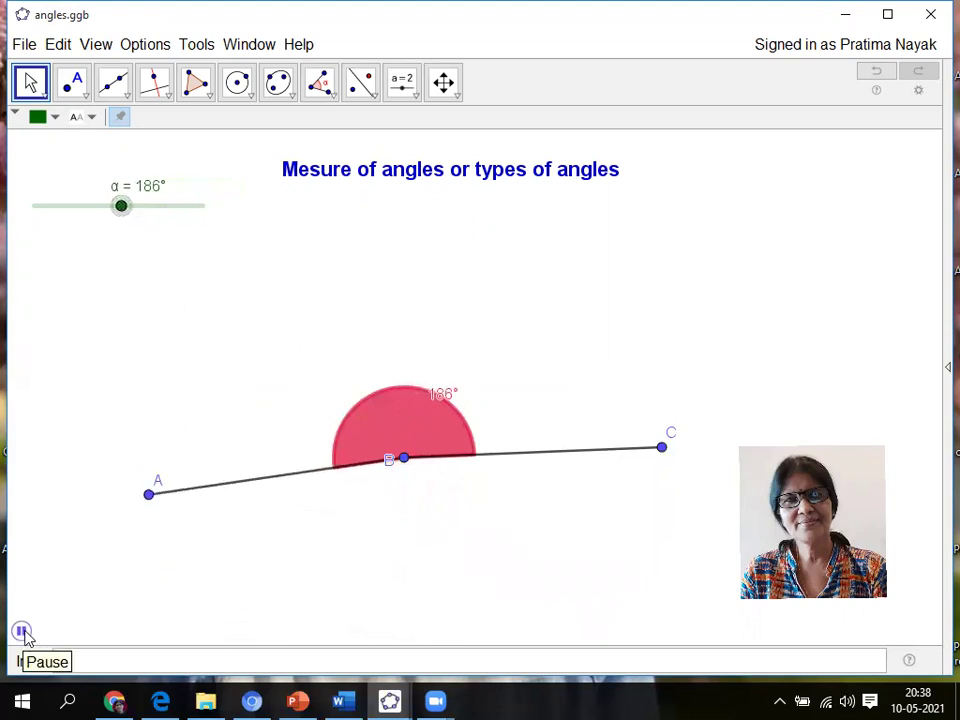
pyautogui.click(21, 632)
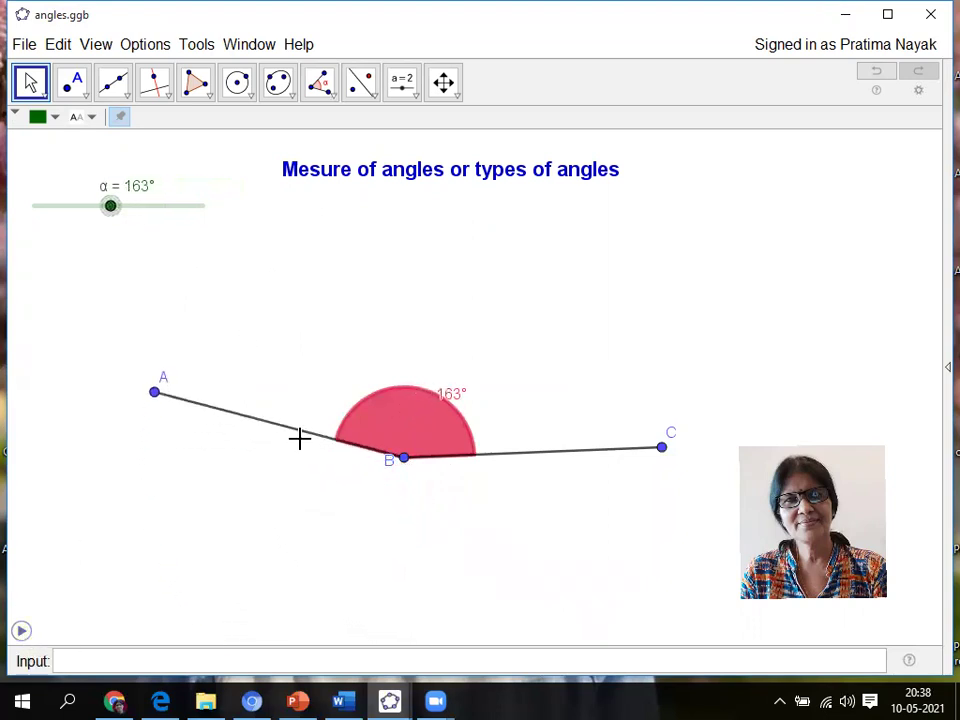
# Set the animation repeat mode of slider α to Increasing
pyautogui.rightClick(166, 212)
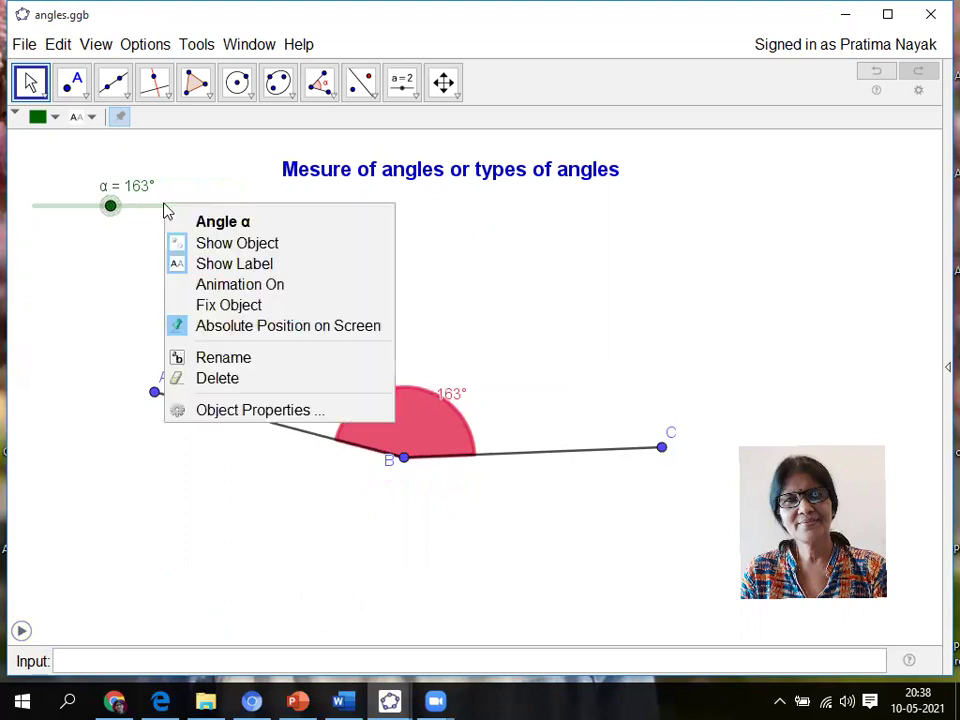
pyautogui.click(248, 414)
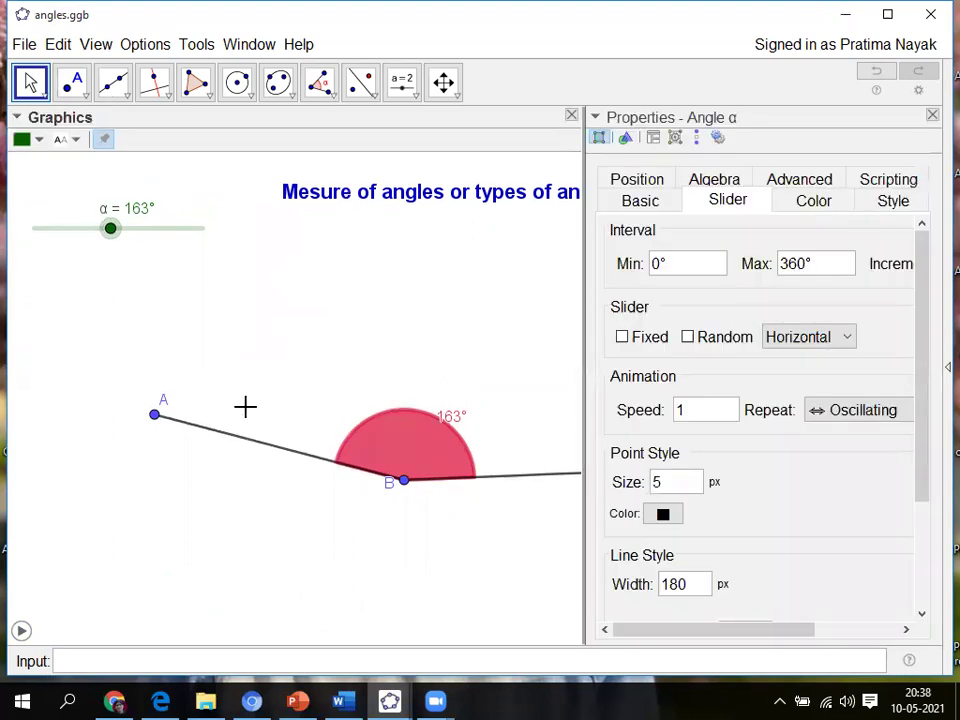
pyautogui.click(850, 416)
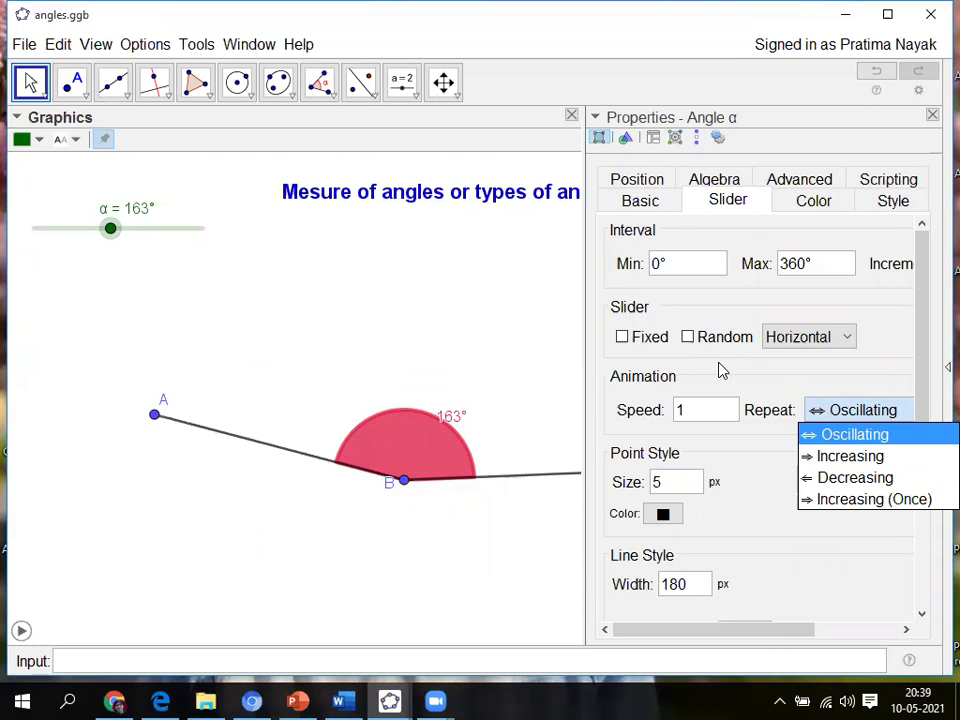
pyautogui.click(848, 457)
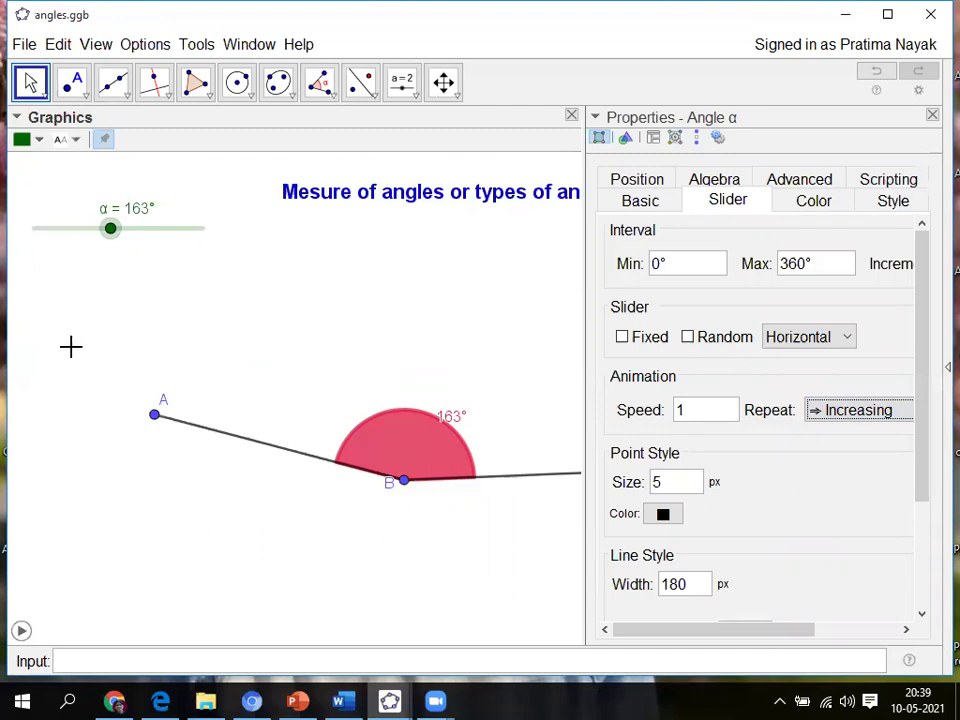
# Run the animation of slider α again, close its properties, and pause the motion
pyautogui.rightClick(113, 233)
pyautogui.click(178, 316)
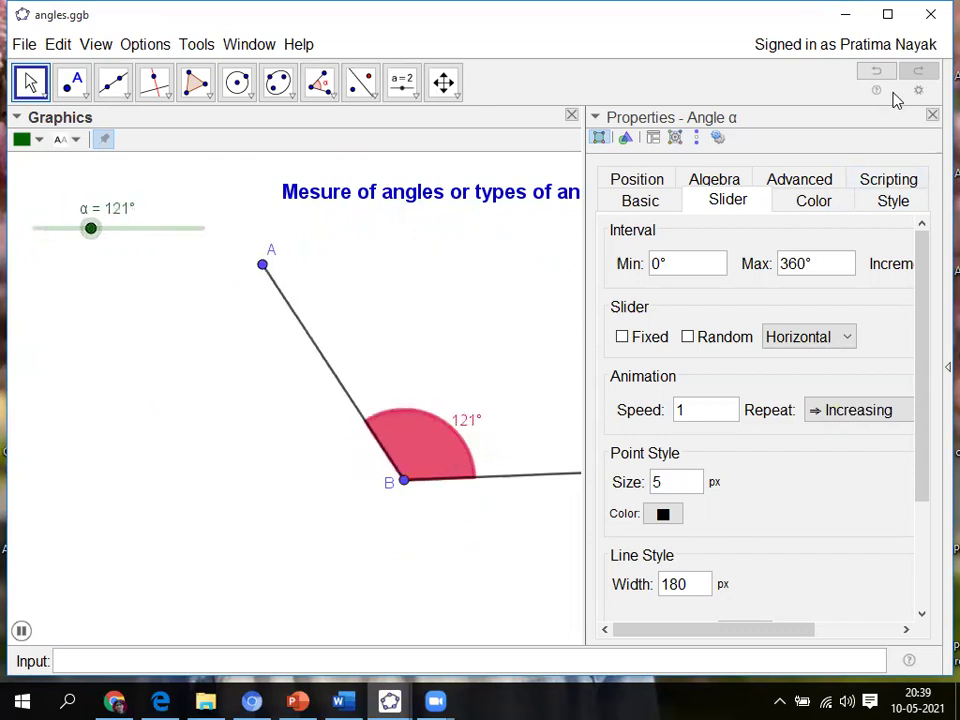
pyautogui.click(931, 116)
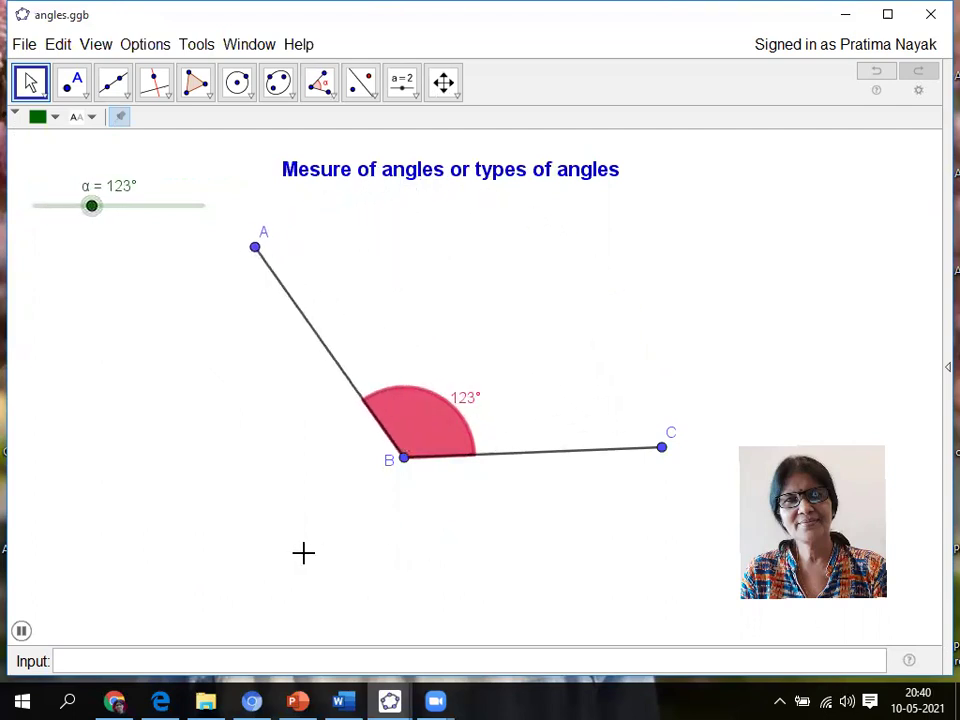
pyautogui.click(22, 633)
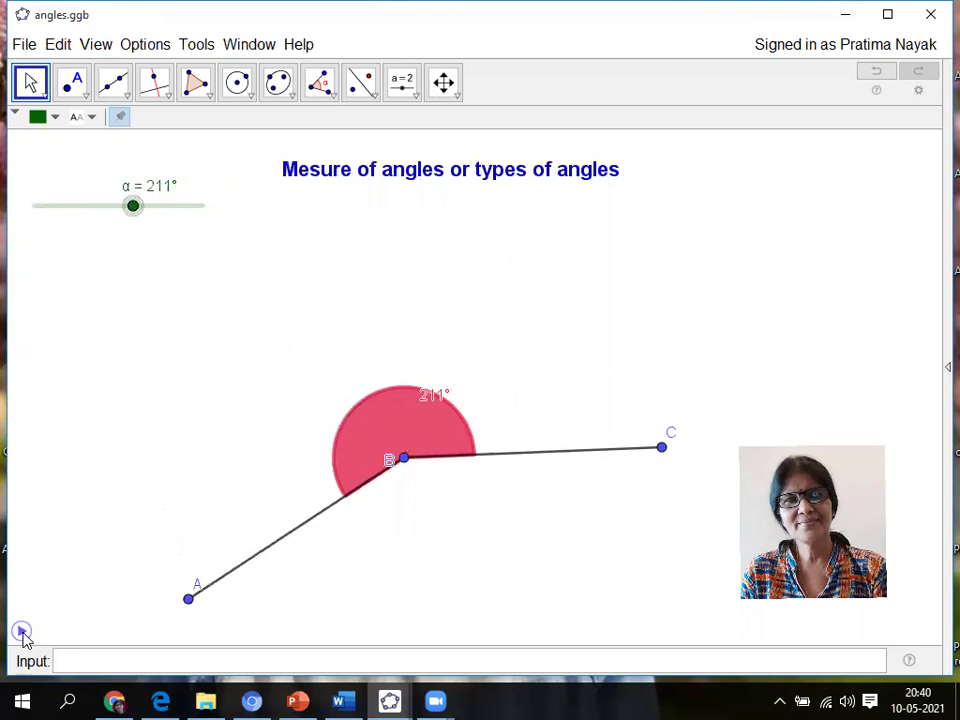
# Move slider α to 264°
pyautogui.click(135, 207)
pyautogui.moveTo(116, 209); pyautogui.dragTo(157, 207)
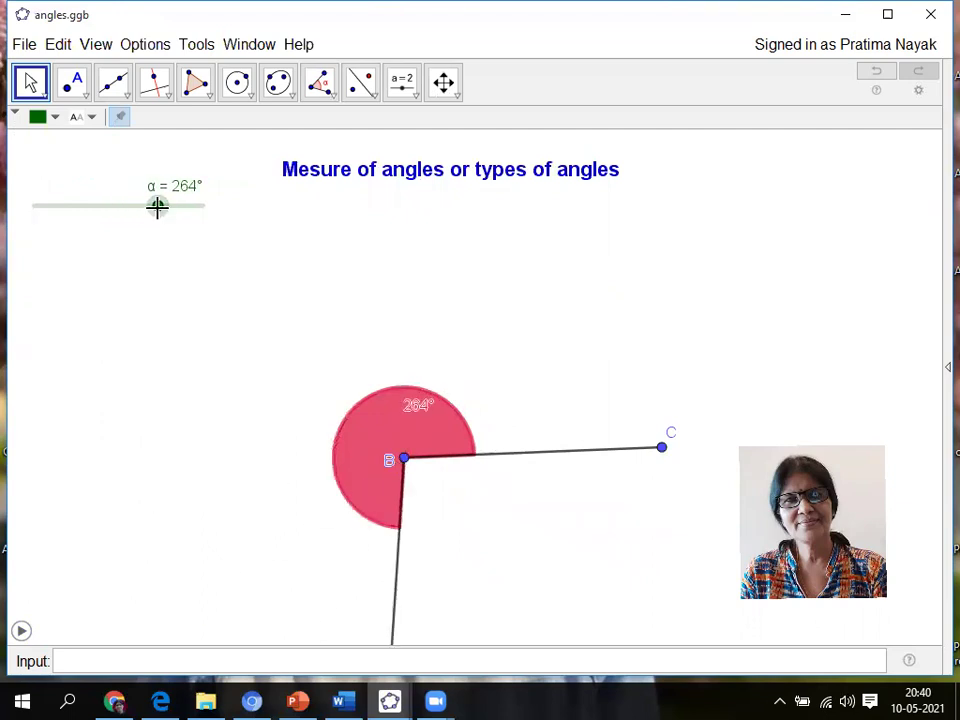